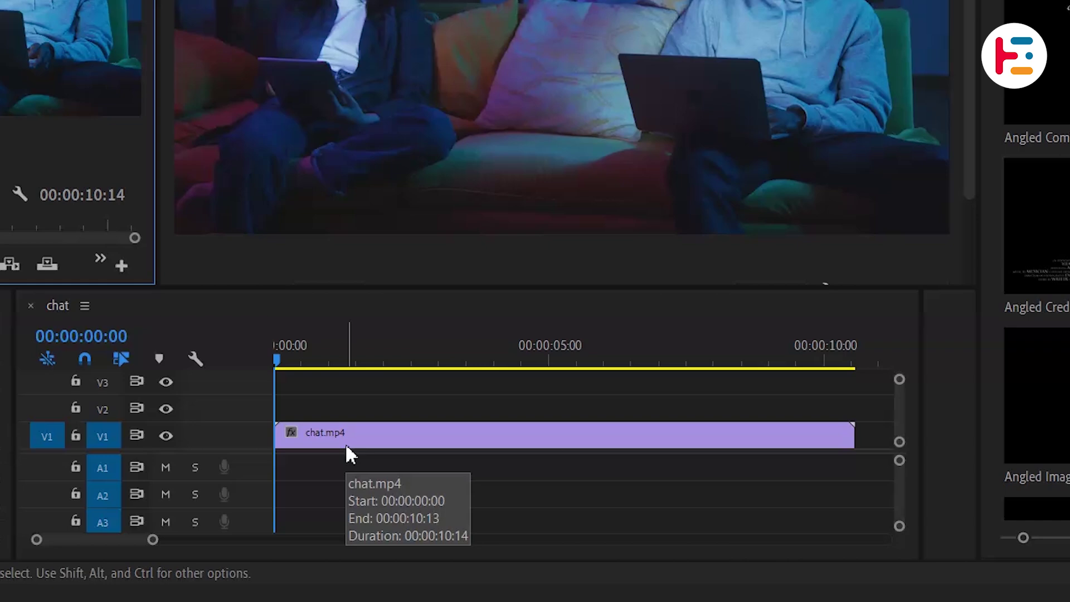
- Draw a rectangle about 367 by 107 over the middle of the chat.mp4 video with the Rectangle tool
left_click(316, 441)
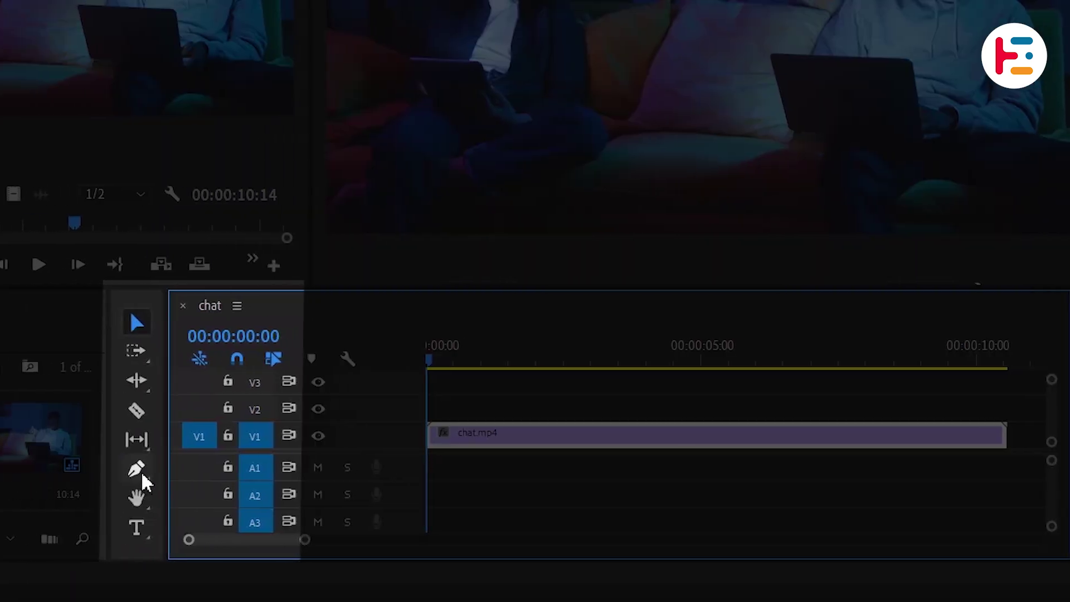
left_click(142, 473)
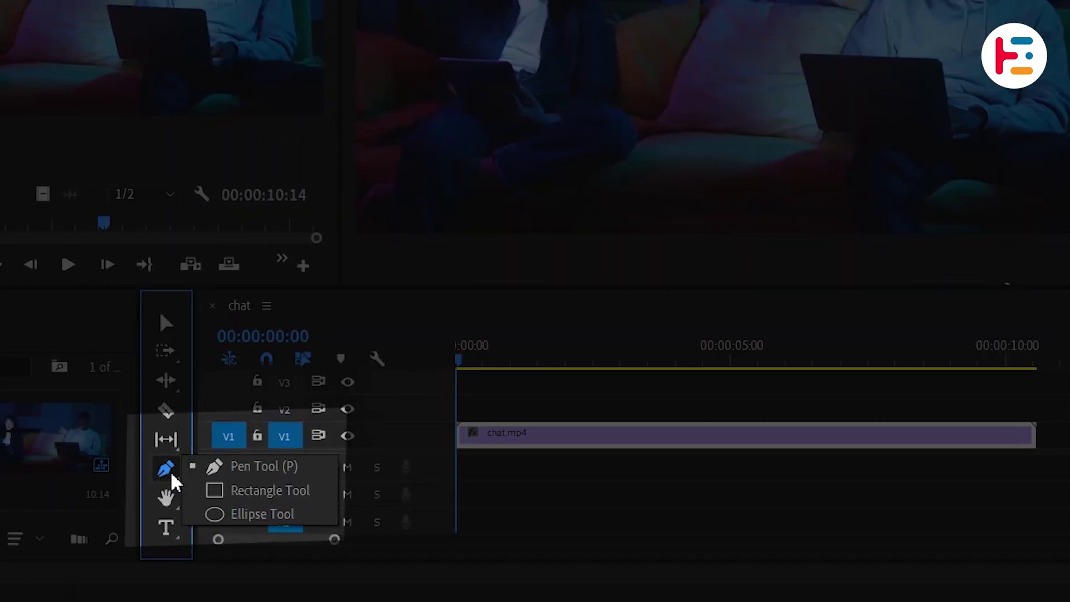
left_click(229, 493)
left_click_drag(619, 0, 746, 36)
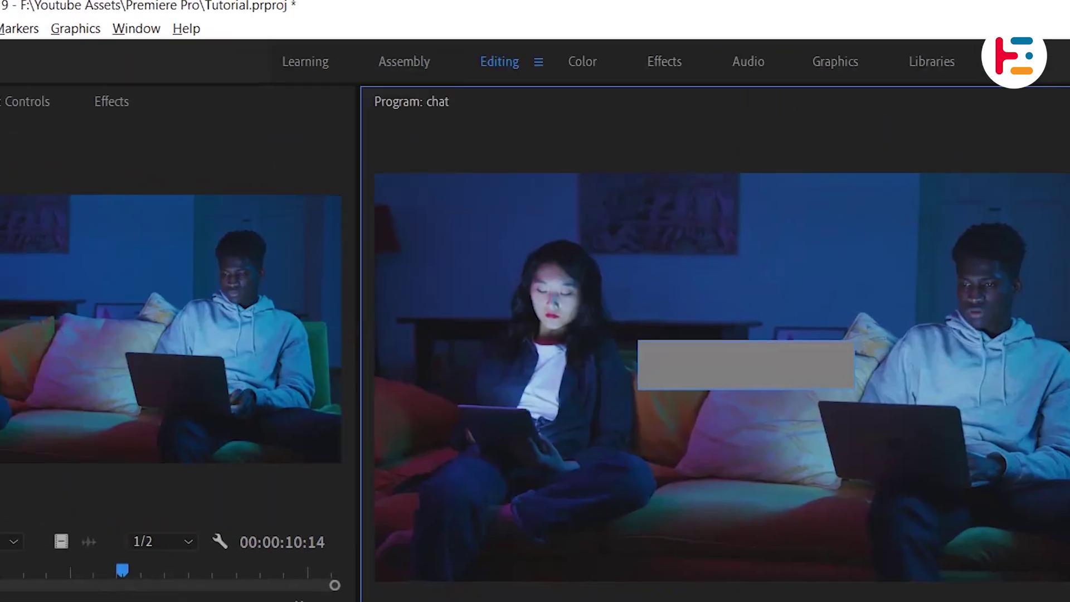
- Round the rectangle's corners in the Essential Graphics properties until it forms a pill-shaped message bubble
left_click(153, 31)
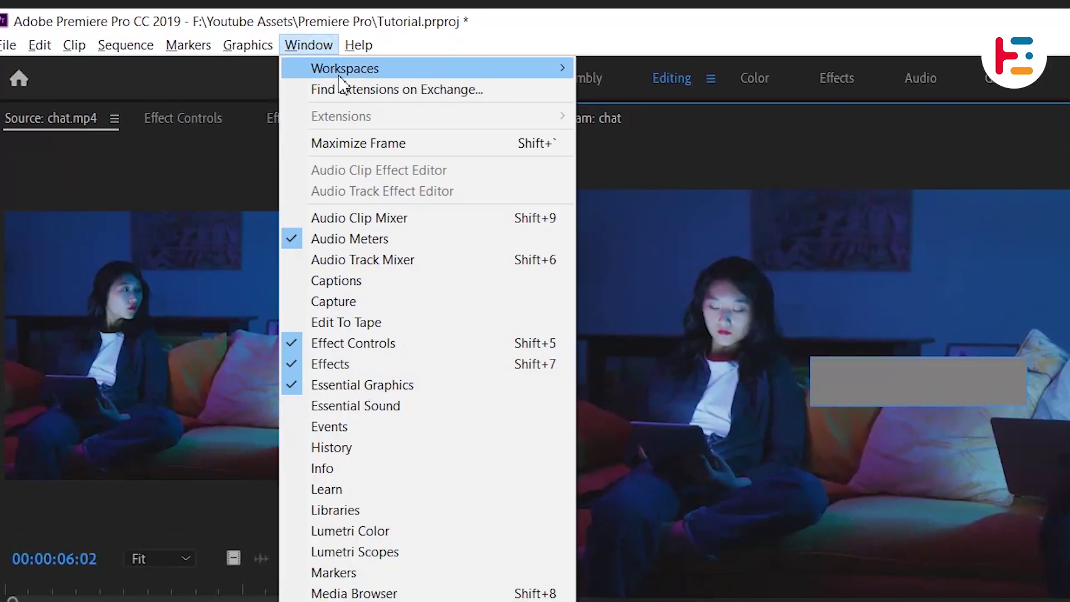
left_click(454, 392)
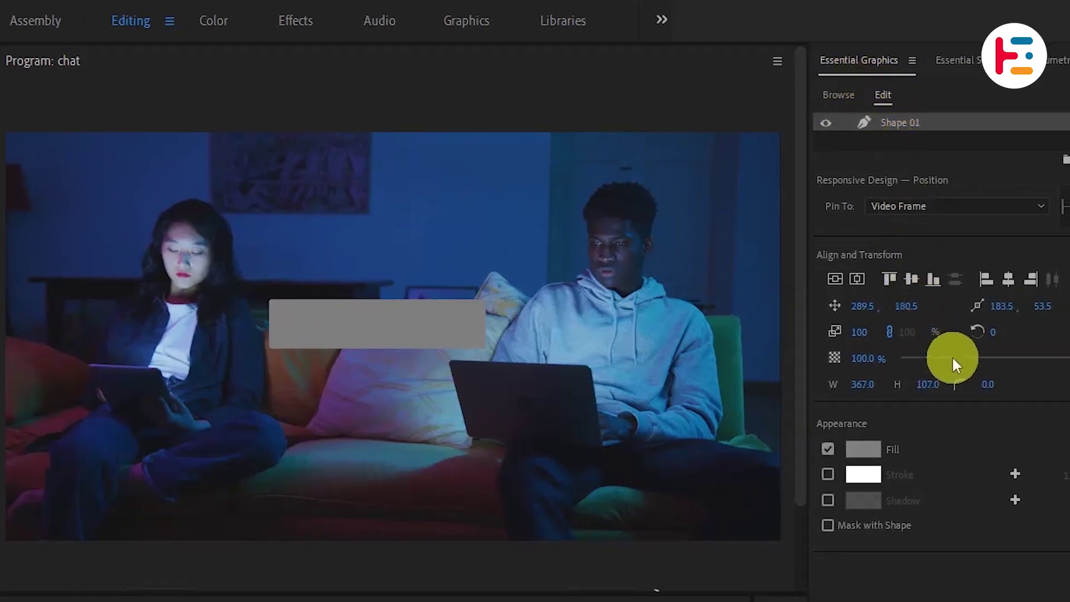
left_click_drag(988, 384, 1039, 384)
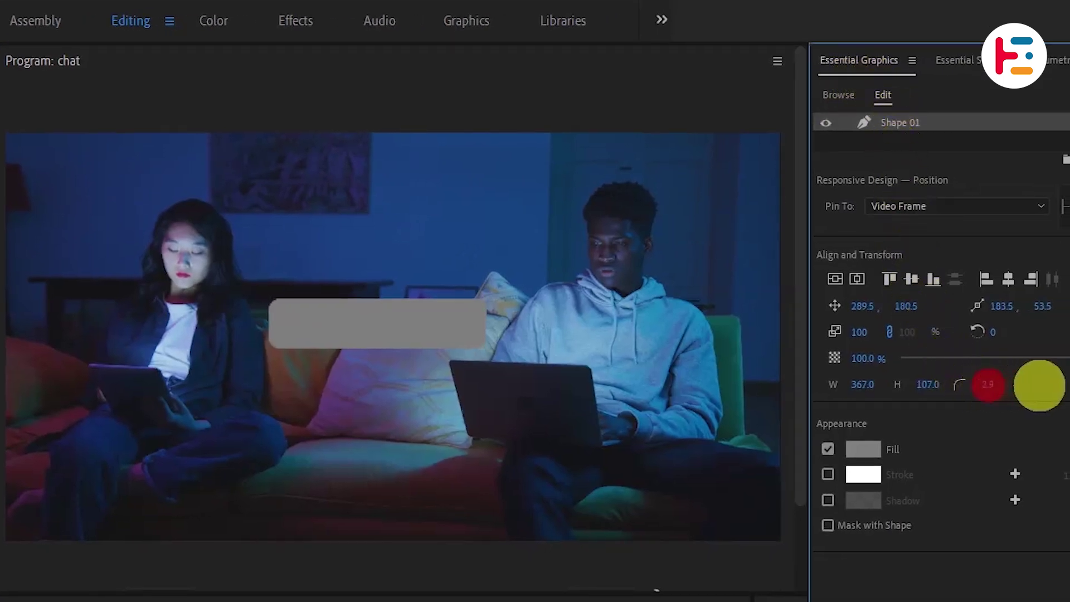
left_click_drag(285, 325, 479, 325)
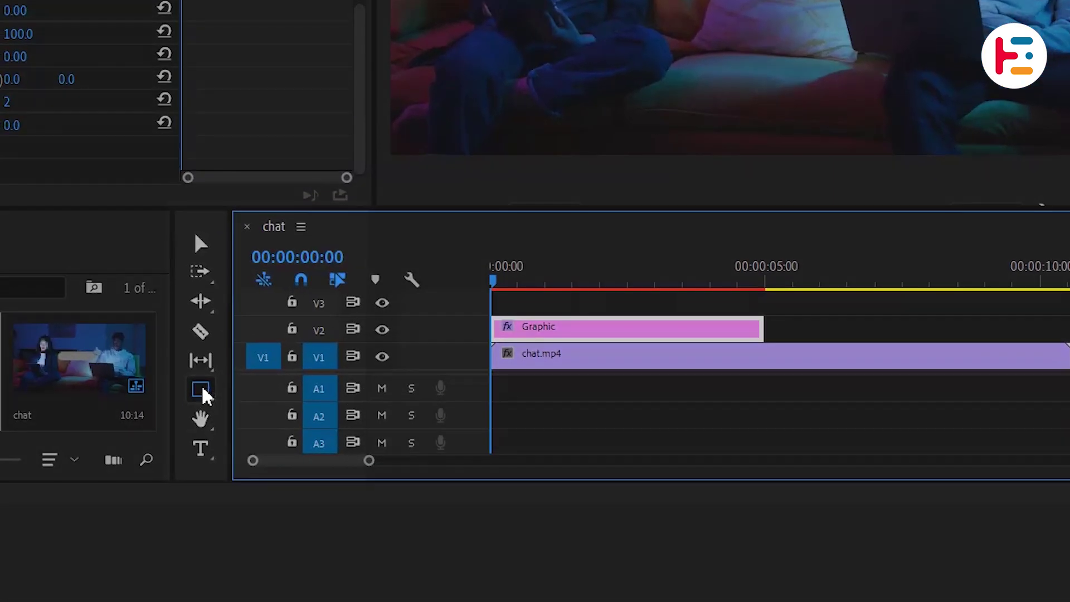
- Draw a small triangular tail at the bubble's lower right end with the Pen tool
left_click(200, 389)
left_click(261, 389)
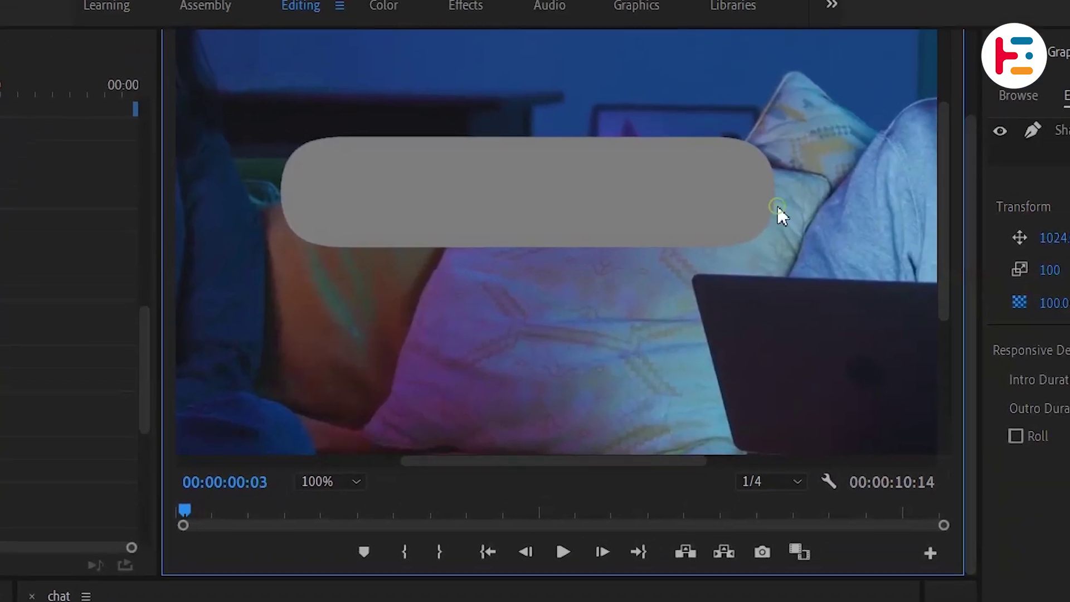
left_click(769, 219)
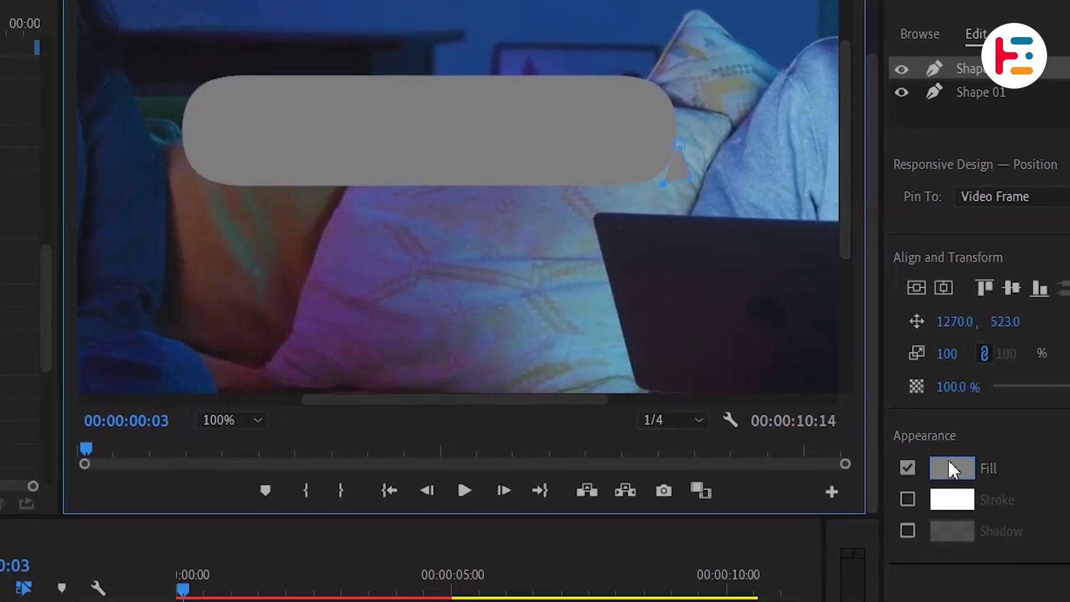
- Fill the tail and the rounded bubble with the same bright green
left_click(1040, 544)
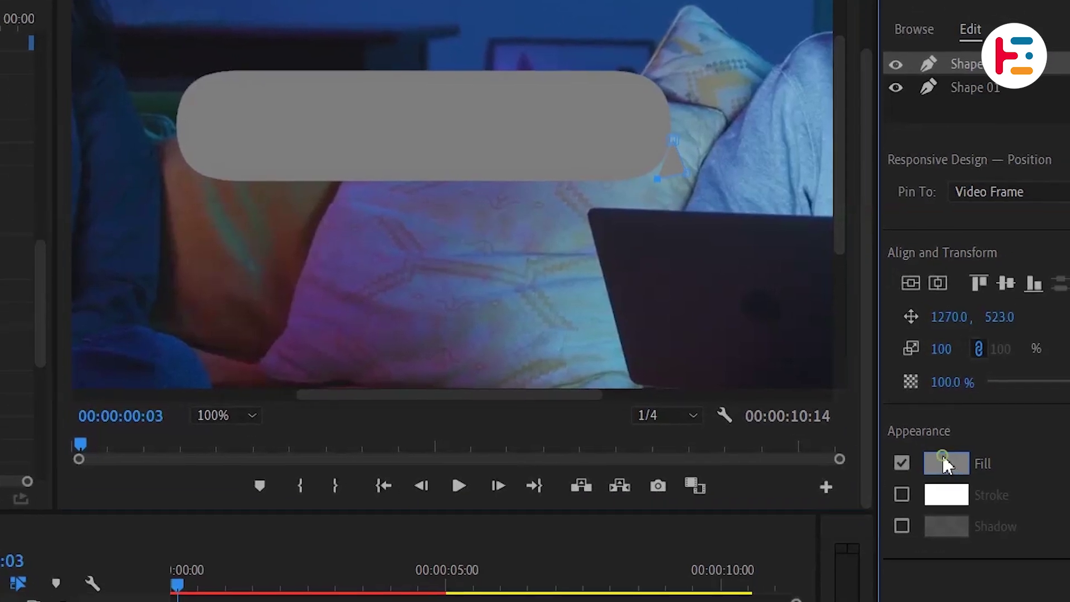
left_click(560, 578)
type("16E764")
left_click(646, 270)
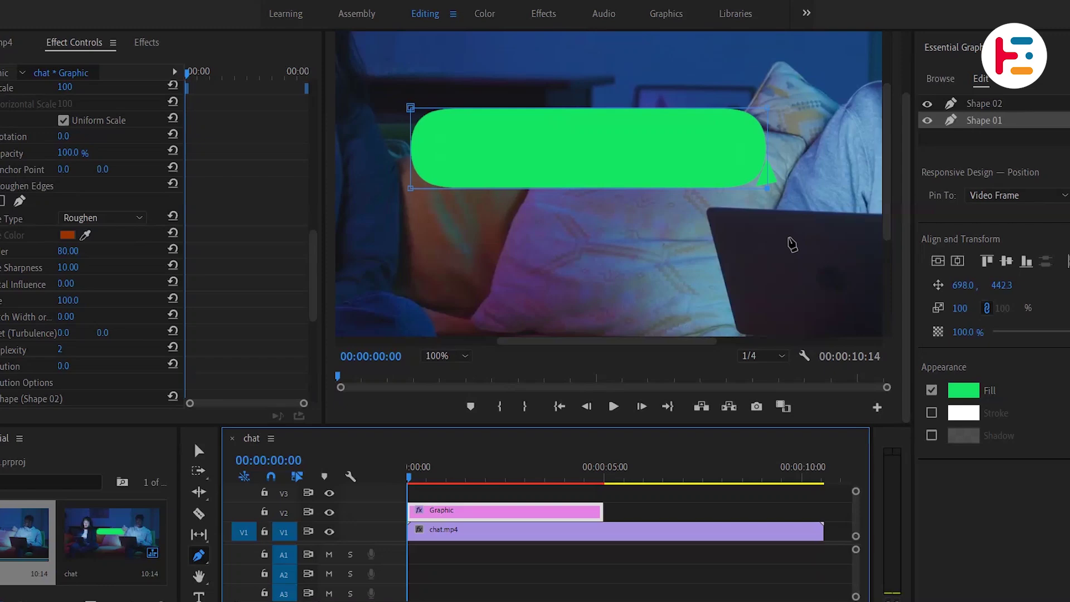
- Place p2.png on track V3 above the bubble graphic, with its scale at 40 and position at 1200, 506
left_click_drag(617, 511, 399, 492)
key("v")
left_click(474, 493)
left_click_drag(68, 140, 27, 140)
left_click_drag(73, 124, 228, 124)
left_click_drag(116, 124, 96, 124)
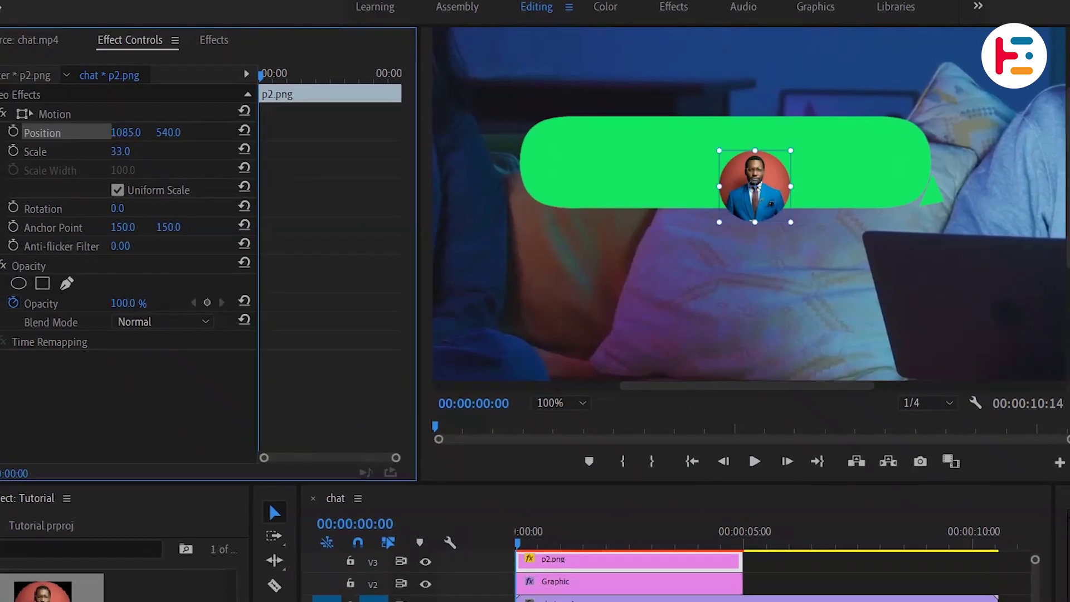
left_click_drag(178, 134, 133, 151)
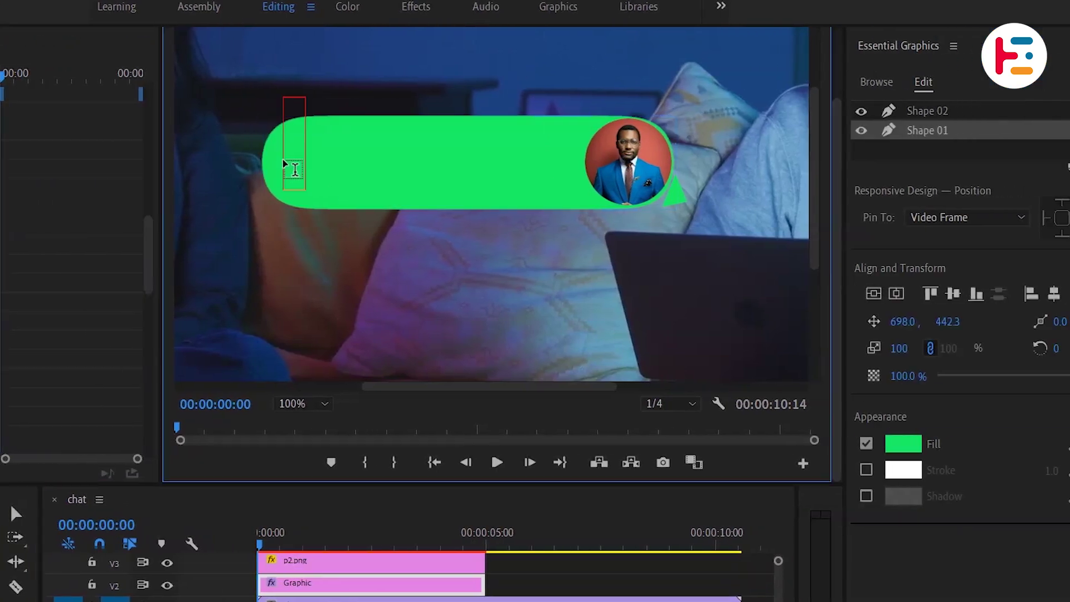
- Add the text "Hey! Are you ok?" at size 45 inside the green bubble
type("He")
type("y! Are you o")
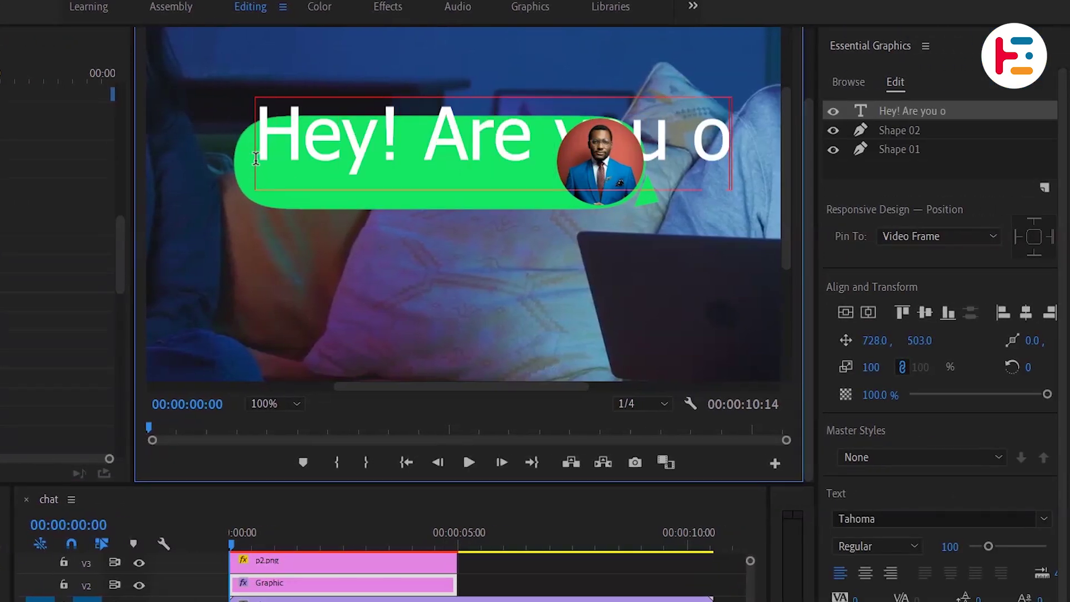
type("k?")
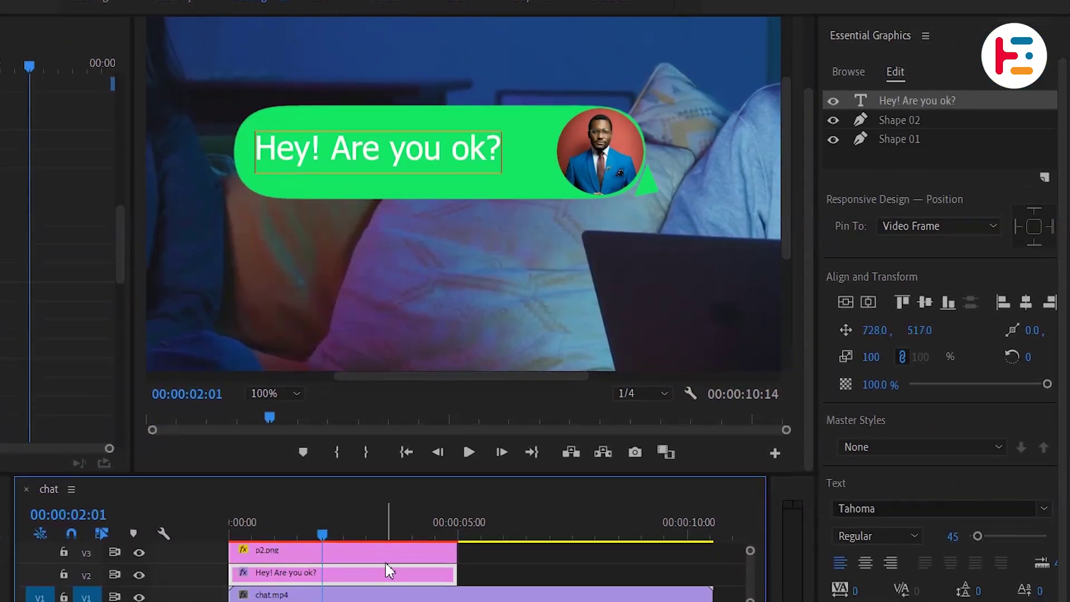
- Duplicate the message graphic on track V2 so the copy starts at 00:00:05:00
scroll(388, 570, "down", 2)
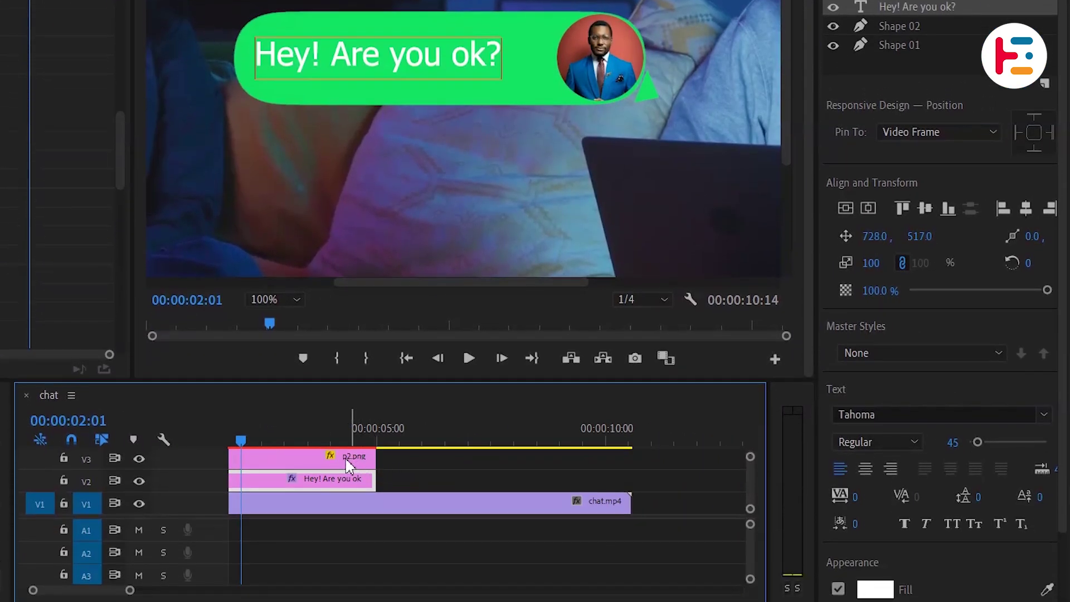
left_click(328, 480)
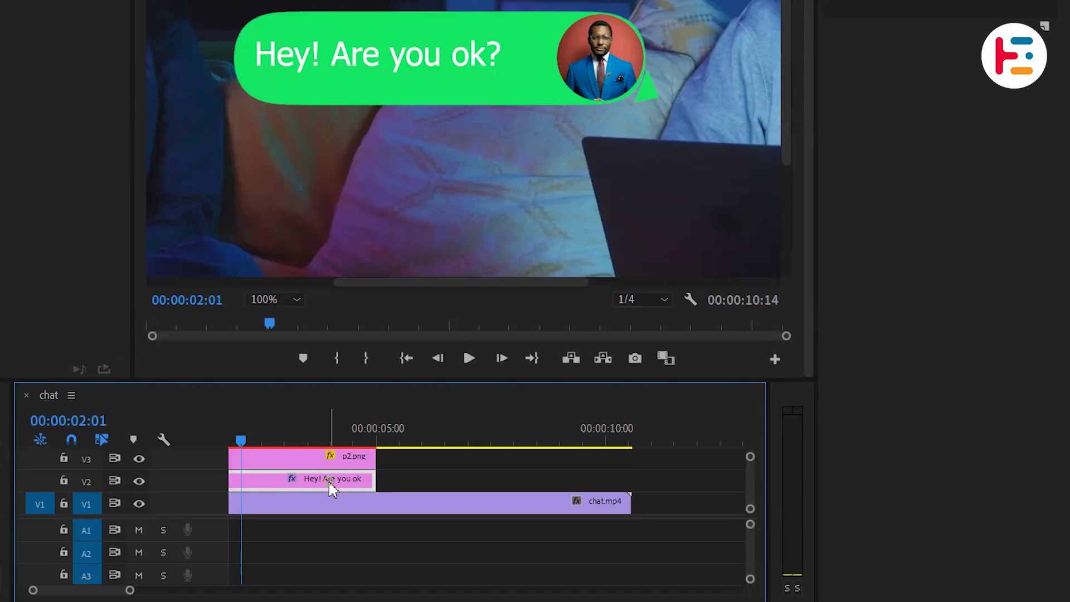
left_click_drag(328, 480, 569, 490)
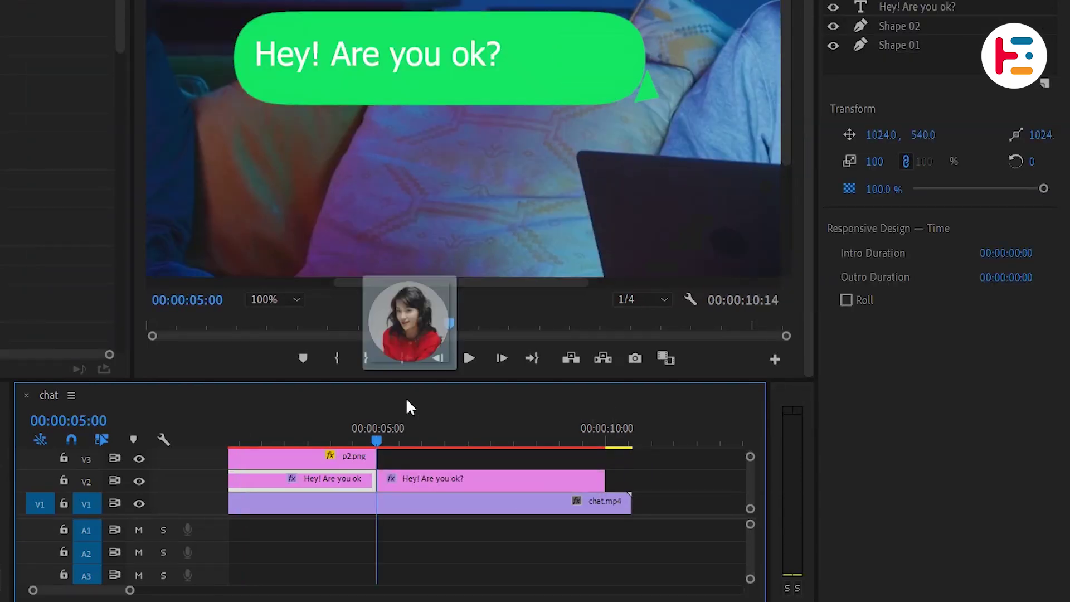
- Place p1.png above the duplicate at the bubble's left end, and move the tail to that side at x 695
left_click_drag(405, 396, 442, 449)
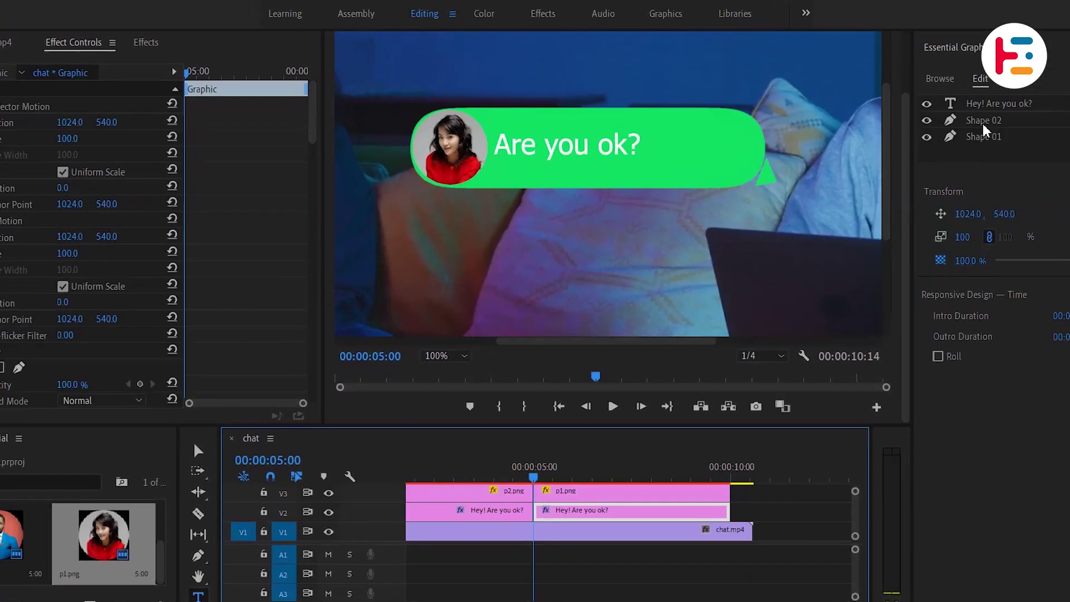
left_click(984, 123)
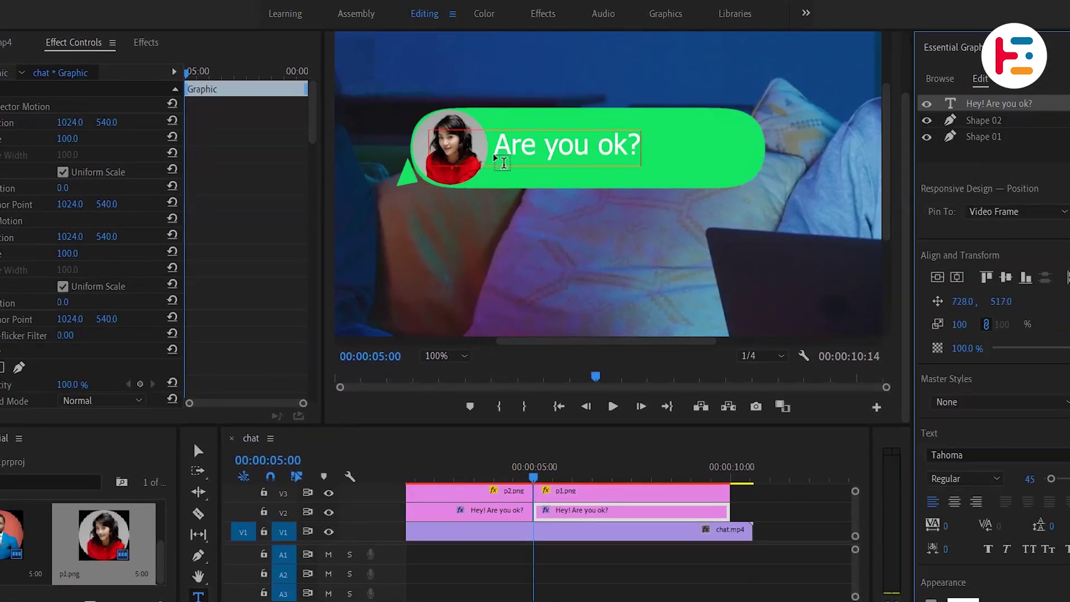
- Replace the duplicate's text with "I'm fine." at x 843 and shorten the bubble from its right end to fit
triple_click(557, 147)
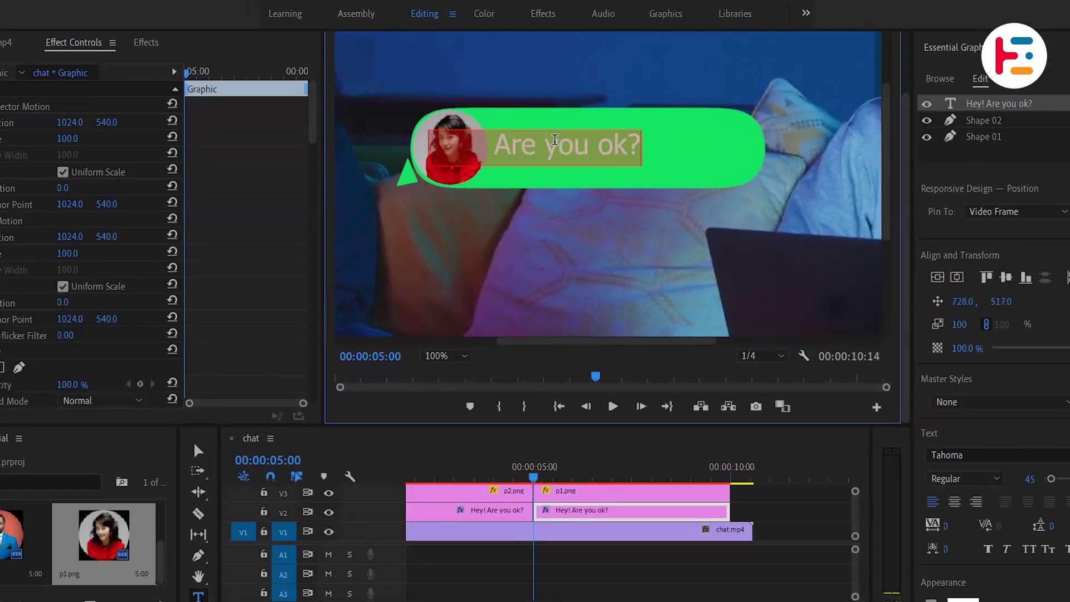
type("I'm fine.")
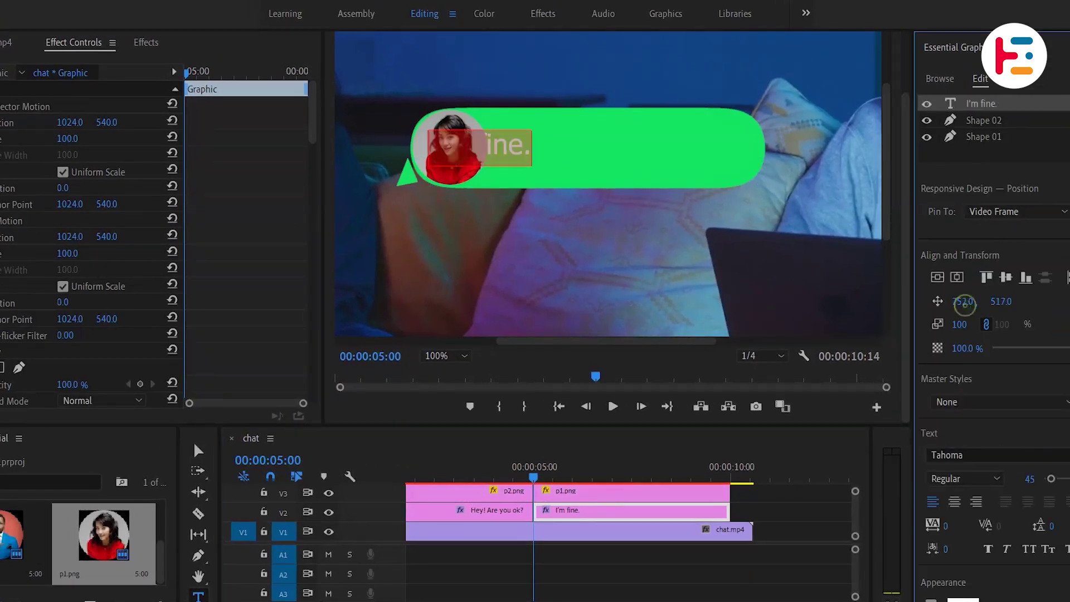
left_click_drag(963, 302, 1040, 301)
key("Escape")
left_click(749, 152)
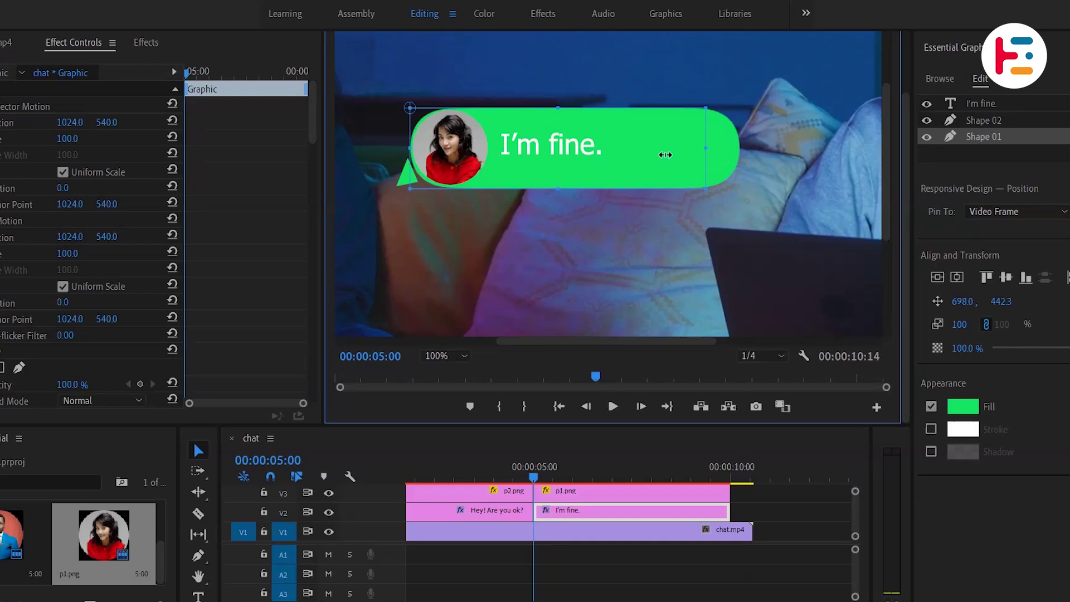
left_click_drag(665, 154, 614, 155)
- Change the fill of the reply's bubble and tail to white (FFFFFF)
left_click(998, 135)
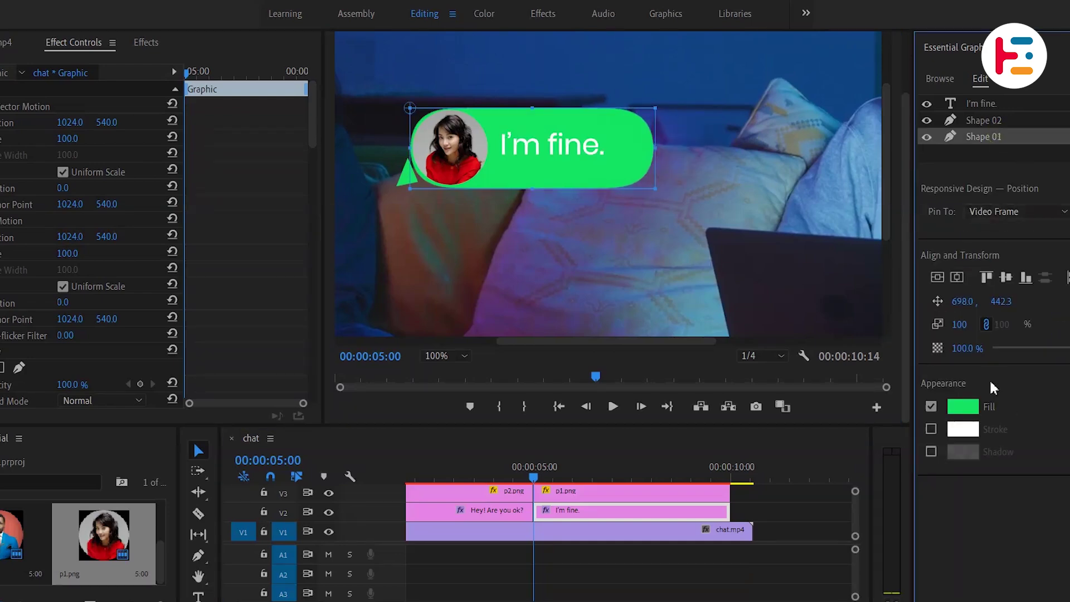
left_click(964, 411)
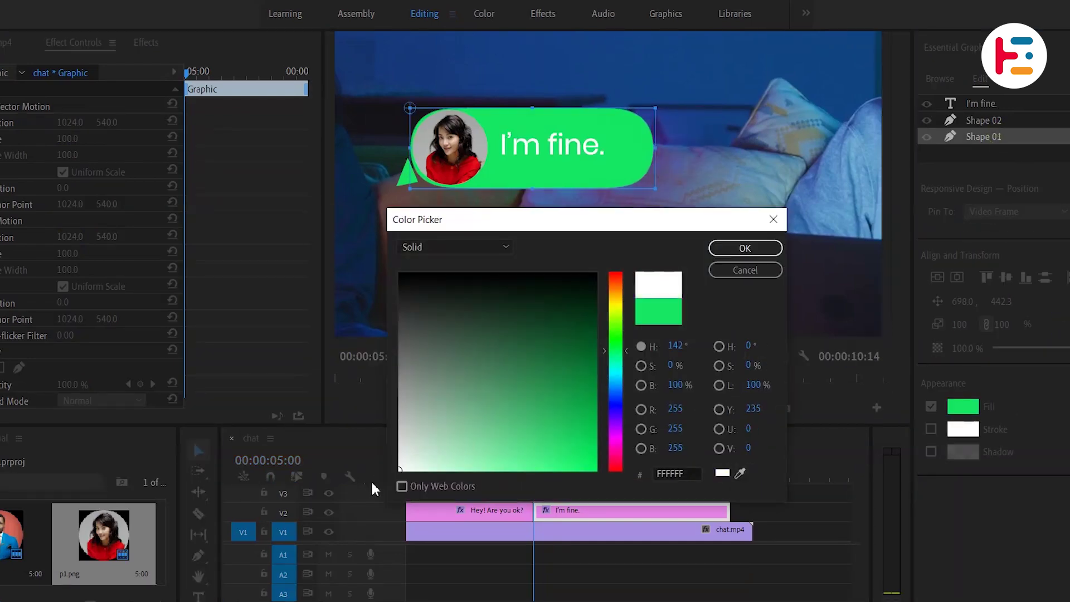
left_click(744, 248)
left_click(984, 120)
left_click(962, 406)
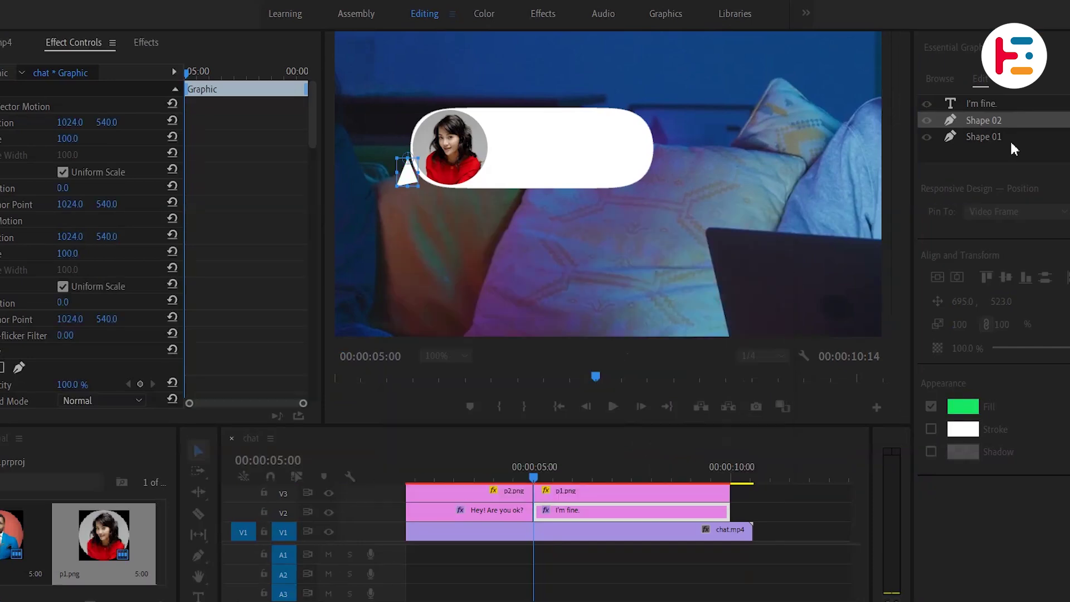
- Set the fill of the "I'm fine." text to black (000000)
left_click(980, 103)
left_click(962, 599)
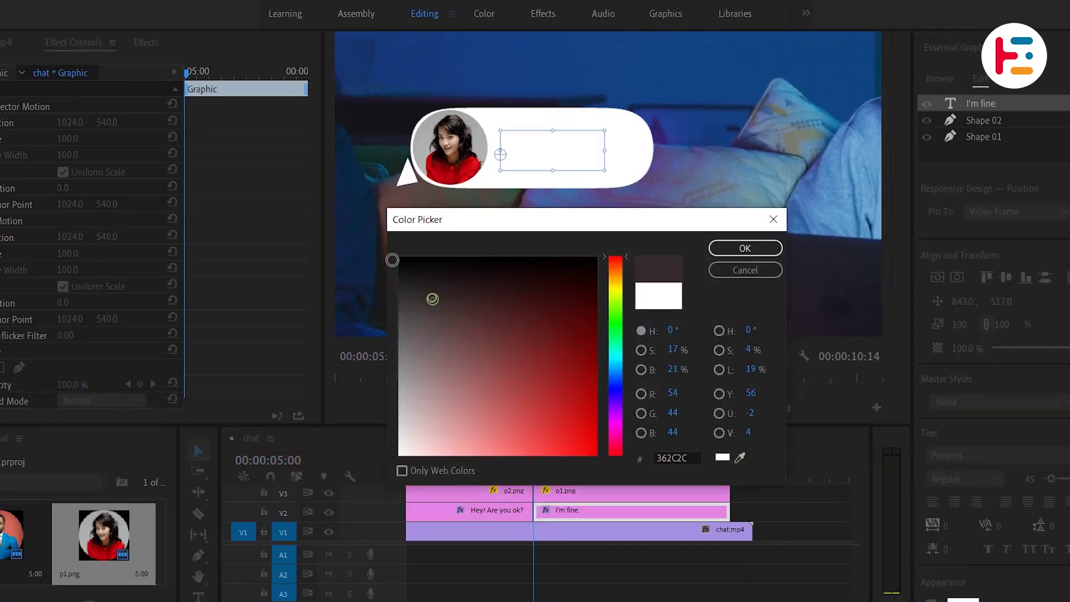
left_click(745, 248)
- Nest the p2.png and "Hey! Are you ok?" clips into a sequence named BOY
right_click(488, 488)
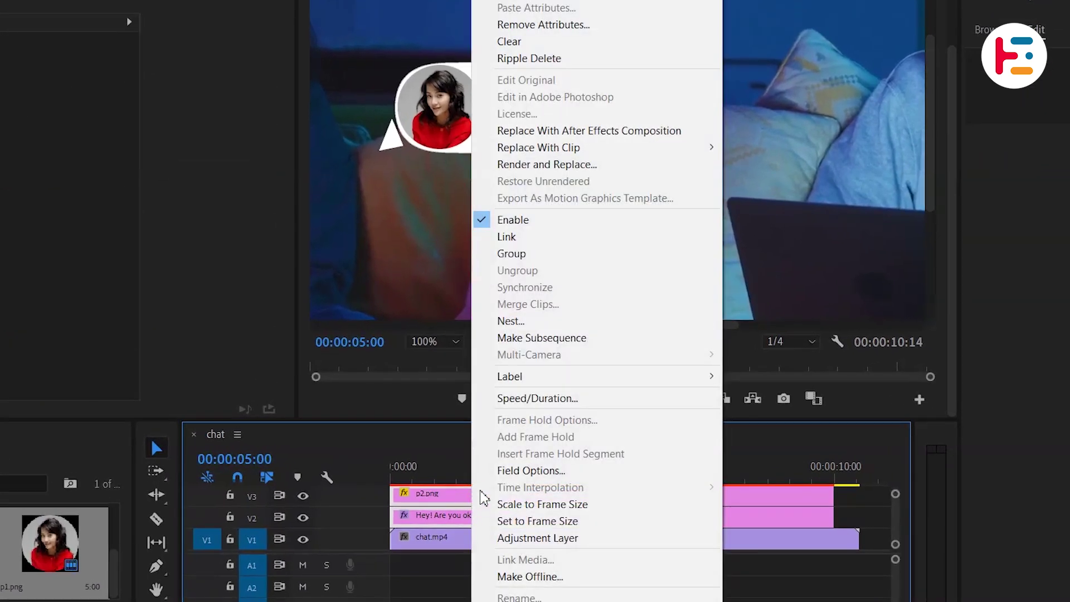
left_click(579, 322)
type("BOY")
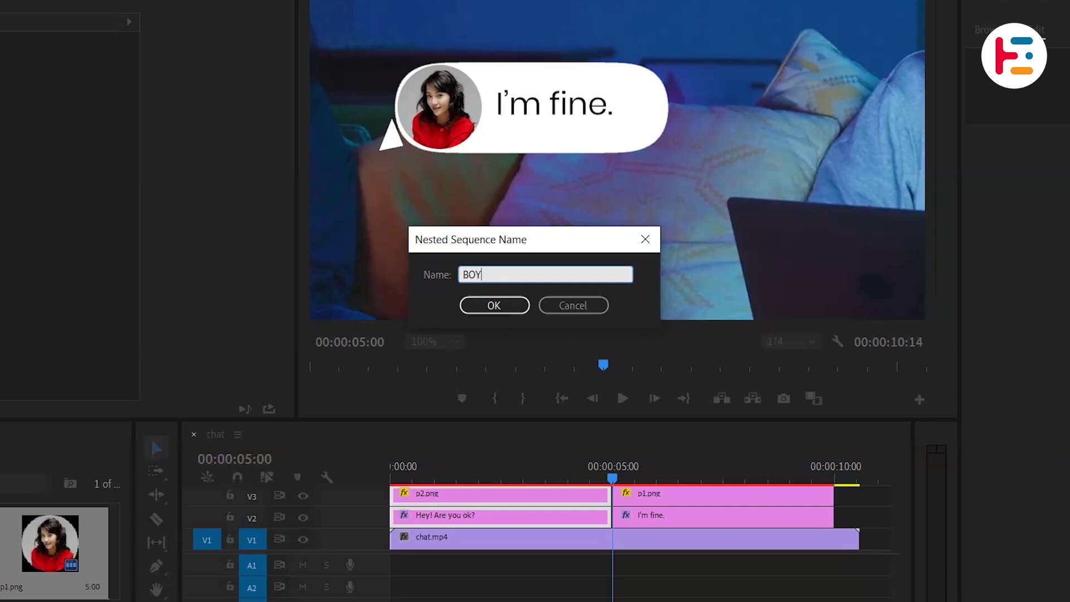
key("Return")
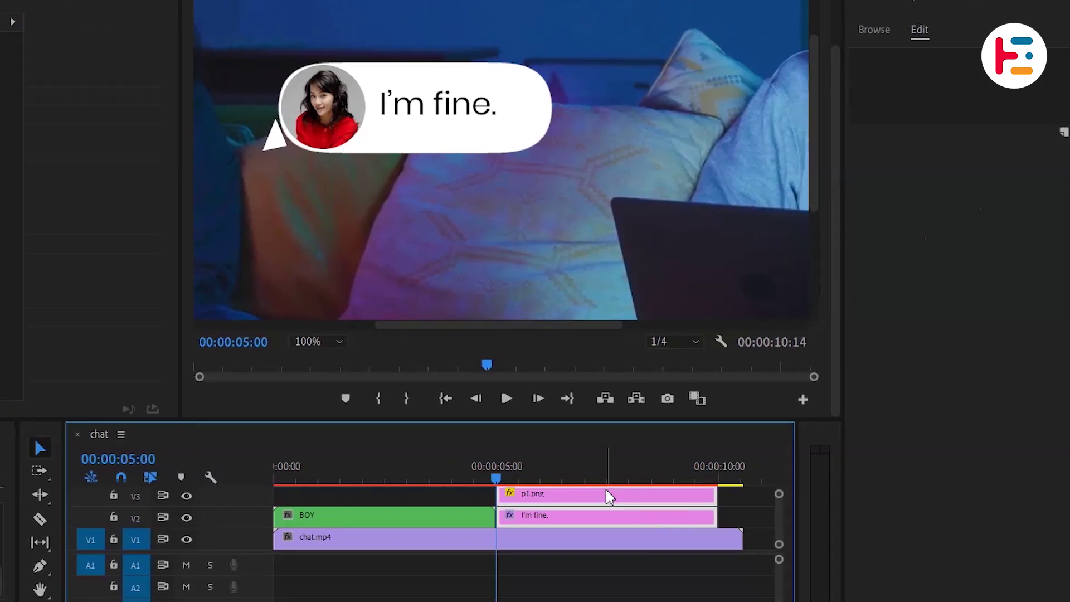
- Nest the p1.png and "I'm fine." clips into a sequence named GIRL
right_click(723, 494)
left_click(663, 322)
type("G")
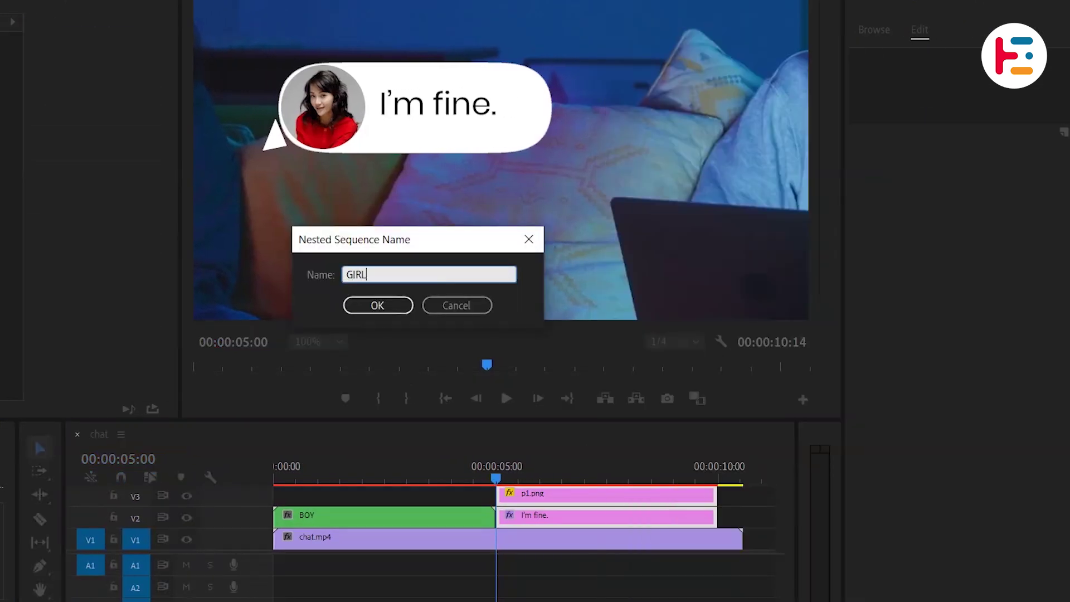
type("IRL")
key("Return")
- At the start of the sequence, move the BOY clip's anchor point to the bubble's centre at 950.2, 502.5
key("Home")
left_click(339, 518)
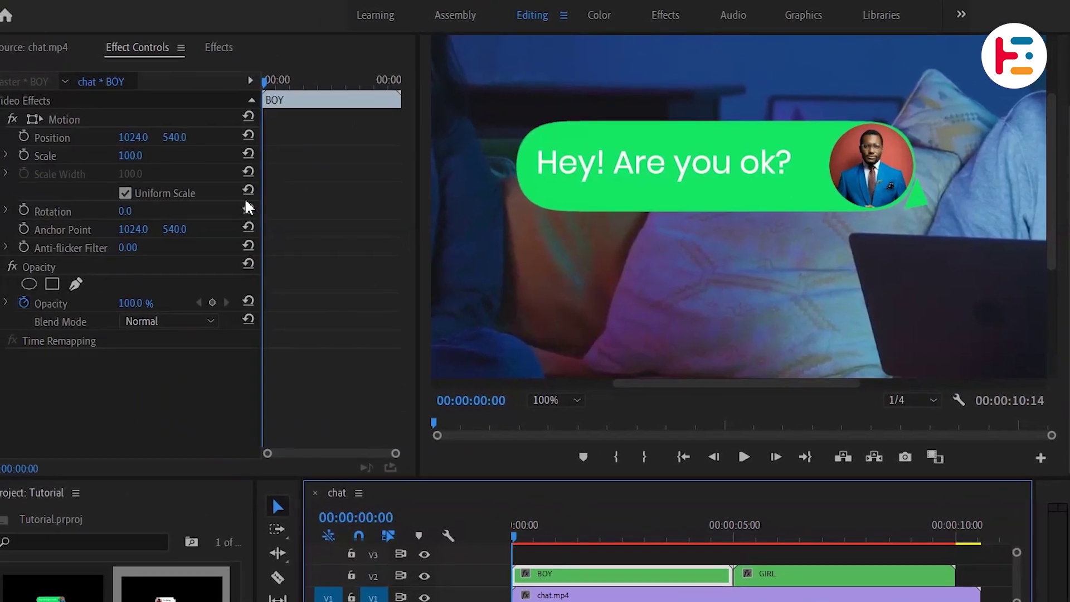
left_click(64, 120)
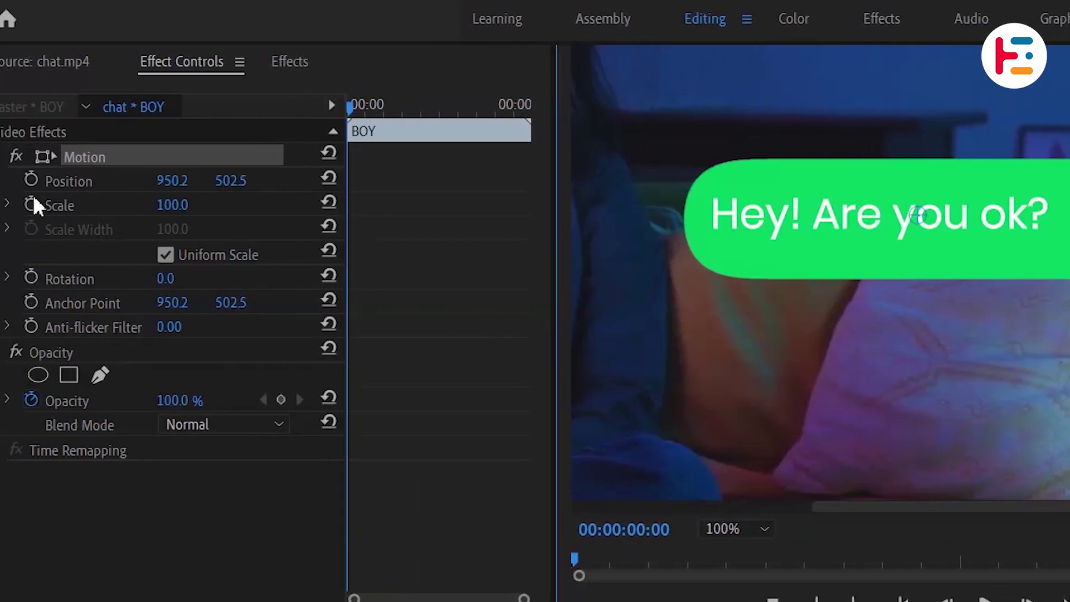
- Keyframe the BOY clip at 00:00:00:00 with Scale at 57 and Opacity at 7%
left_click(31, 203)
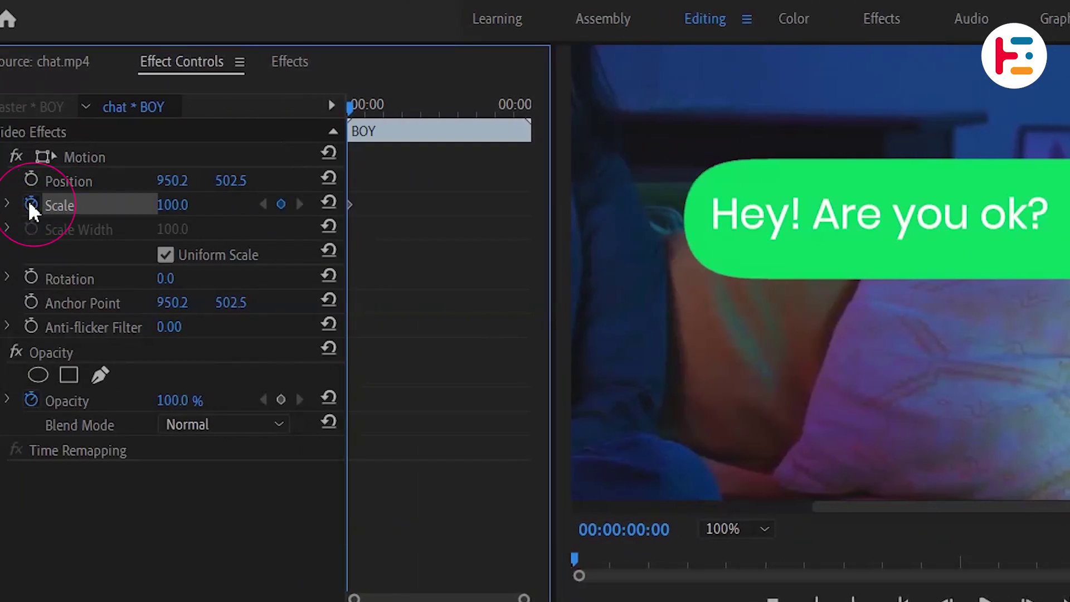
left_click(282, 404)
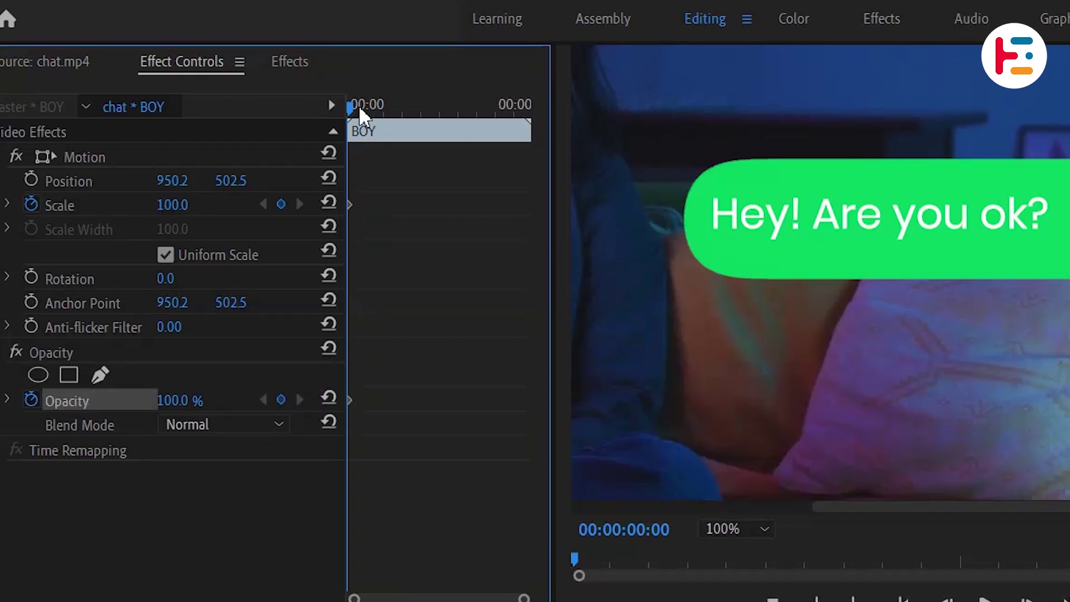
left_click_drag(198, 206, 132, 182)
mouse_move(177, 357)
left_mouse_down()
mouse_move(127, 357)
mouse_move(181, 352)
left_mouse_up()
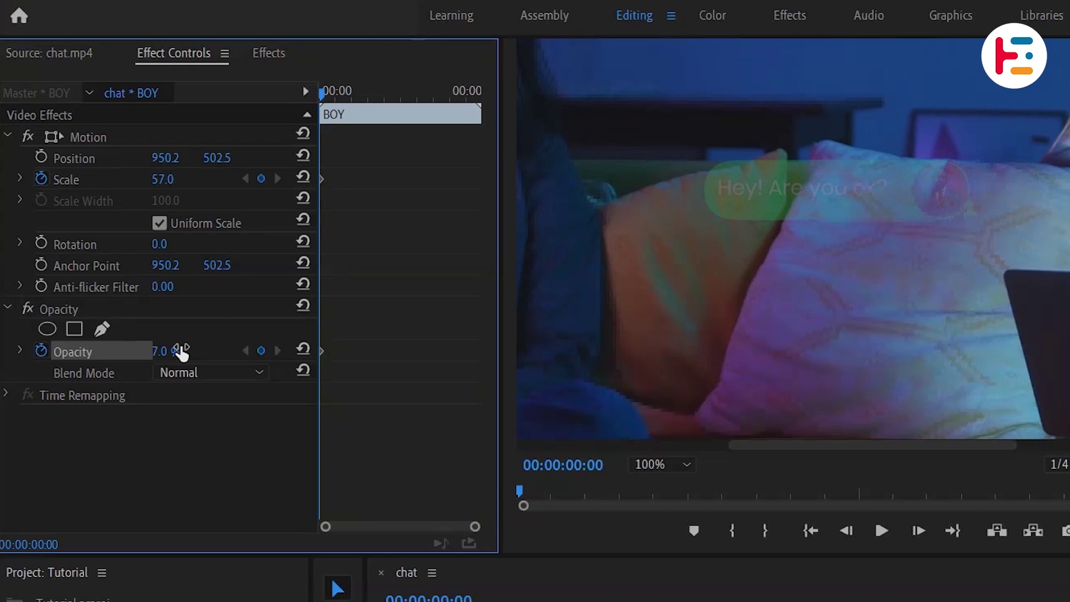
- Add BOY clip keyframes at 00:00:00:22 with Scale at 100 and Opacity at 100%
key("space")
key("space")
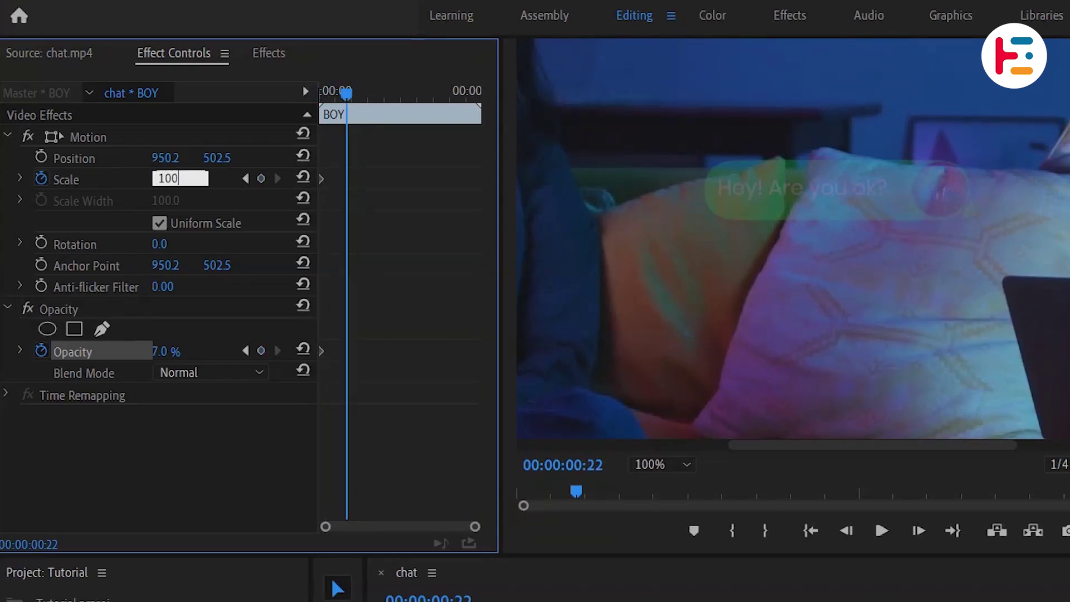
key("Return")
type("100")
key("Return")
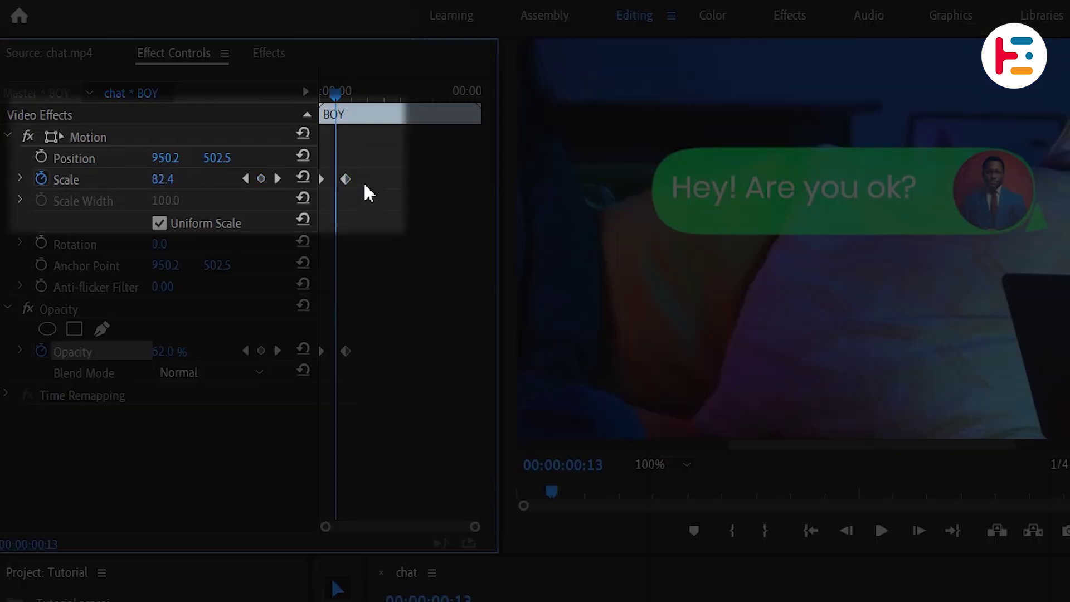
- Add a BOY clip Scale keyframe of 105 at 00:00:00:13, between the two existing Scale keyframes
left_click(346, 179)
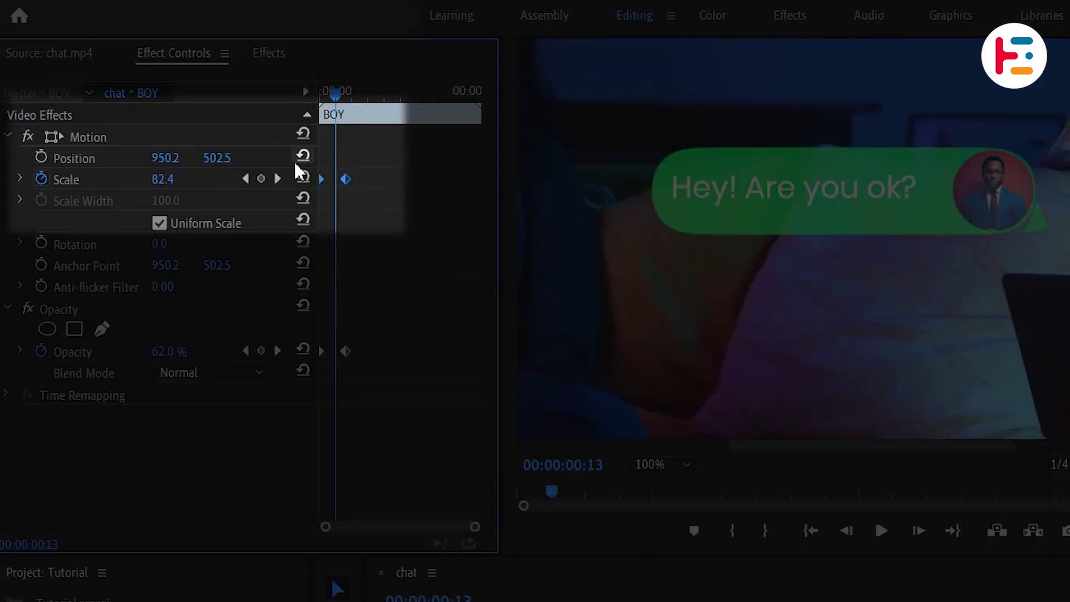
left_click(161, 179)
type("10")
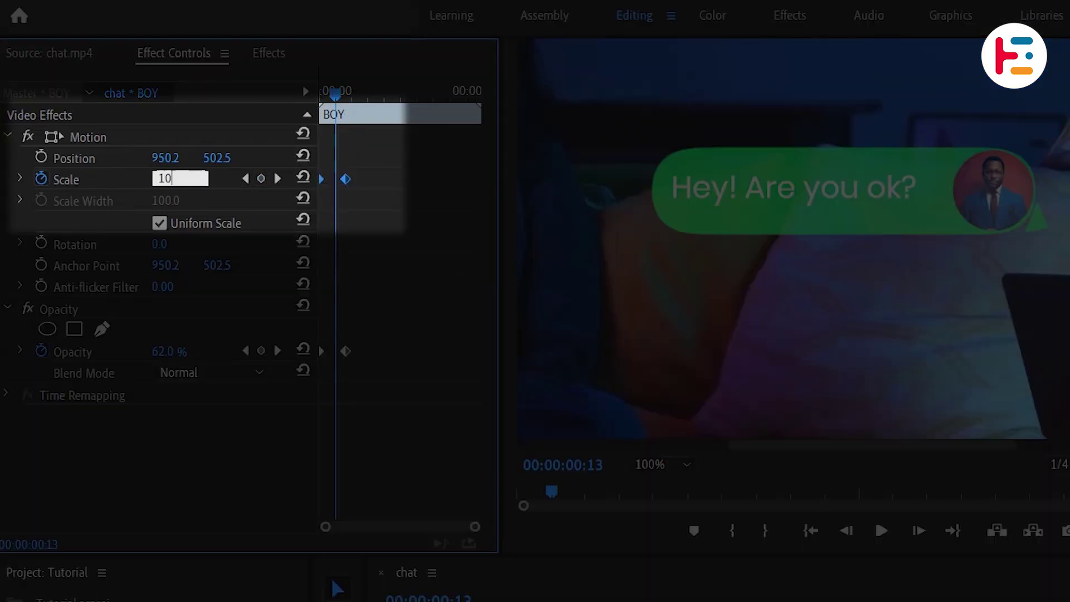
type("5")
key("Return")
- Move the BOY clip's later Scale and Opacity keyframes closer to the clip's start for a faster pop-up
left_click_drag(592, 351, 483, 349)
left_click_drag(592, 179, 543, 193)
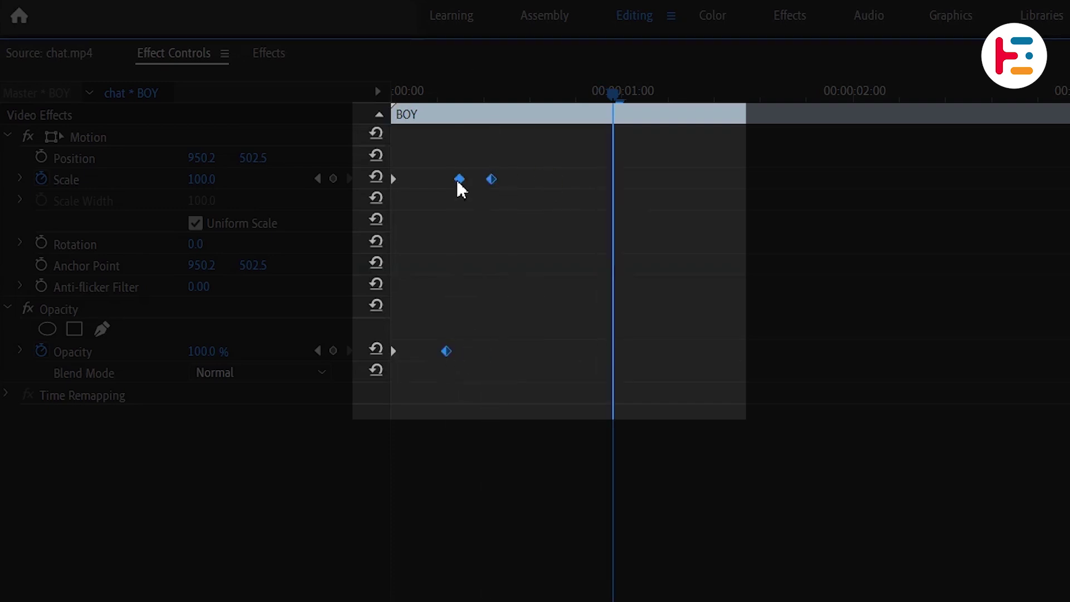
left_click_drag(456, 181, 443, 181)
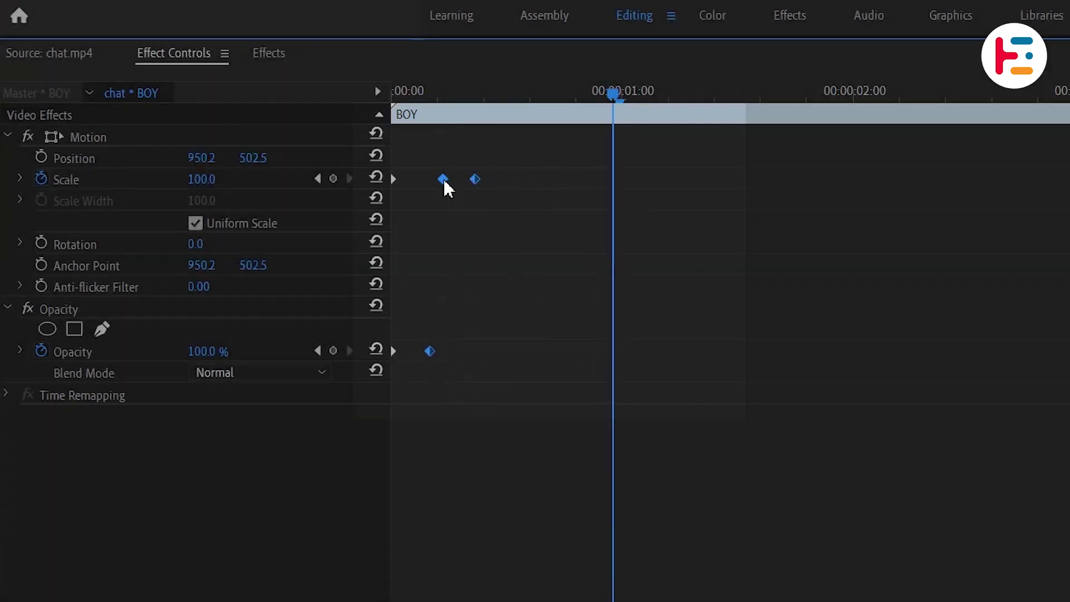
key("grave")
- Copy the BOY clip's Motion settings and paste them onto the GIRL clip
right_click(84, 135)
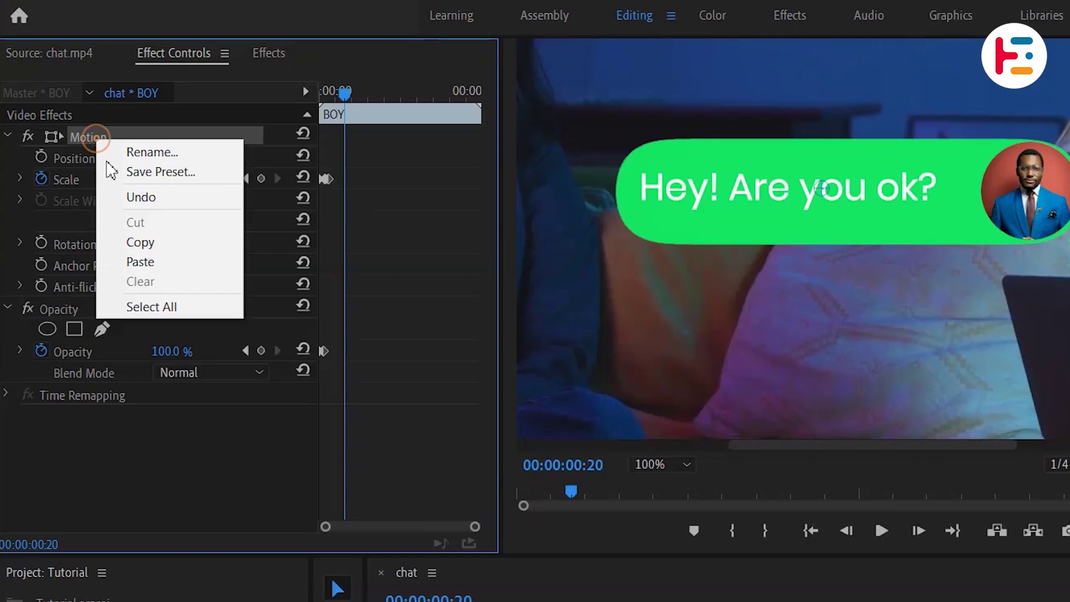
left_click(172, 244)
left_click(633, 425)
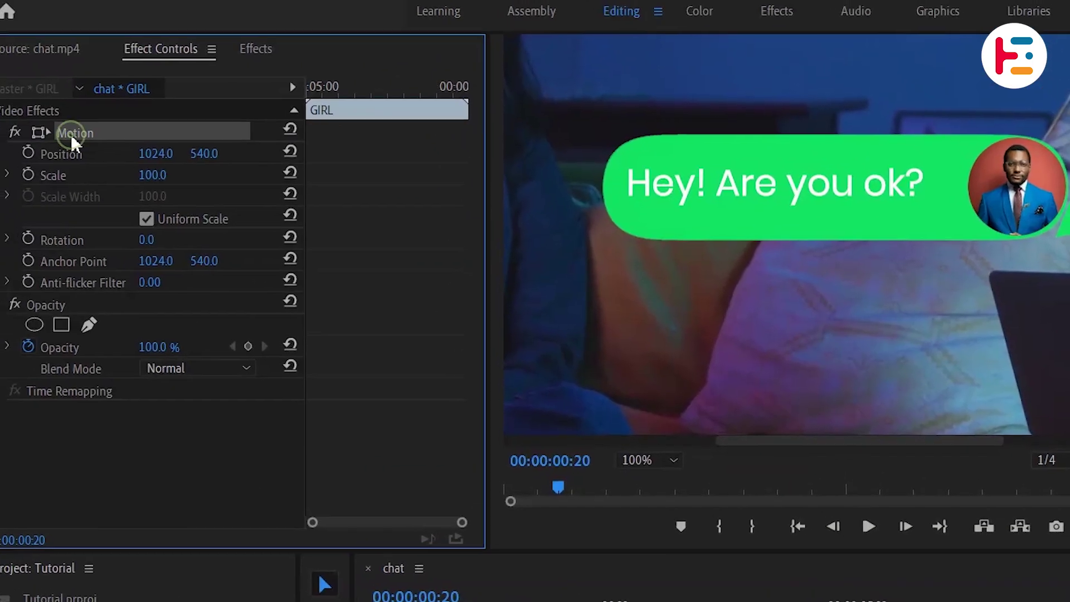
right_click(72, 132)
left_click(125, 262)
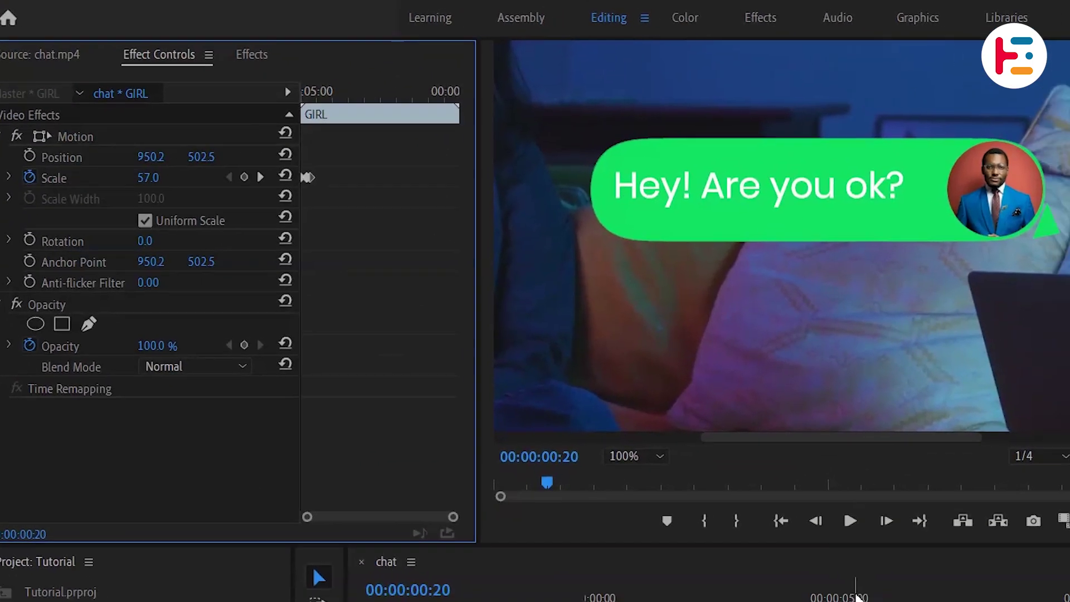
- Play the GIRL clip's pop-up, and move the clip to track V3 with its start at 00:00:01:22
left_click(841, 596)
key("space")
left_click_drag(680, 436, 479, 358)
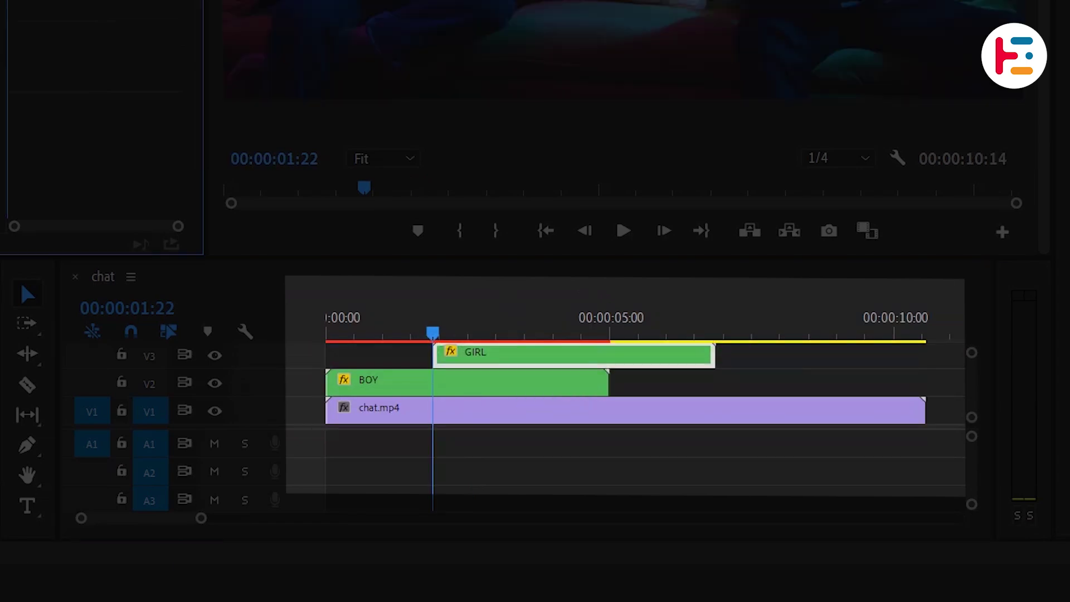
- Keyframe the BOY clip's Position at 00:00:01:22, and set it to 950.2, 334.5 at 00:00:02:15
left_click(460, 391)
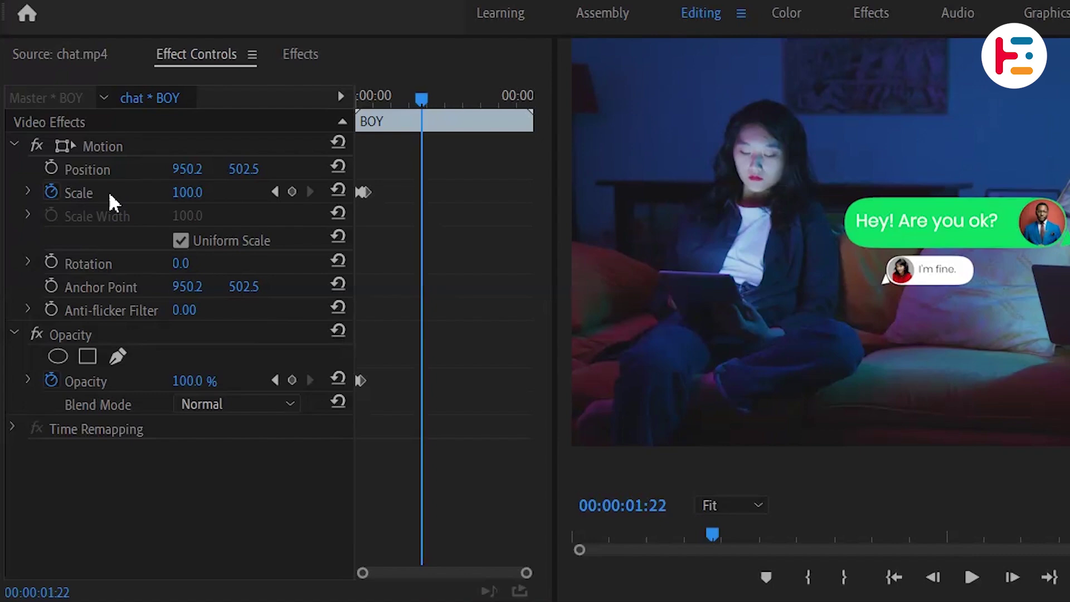
left_click(52, 166)
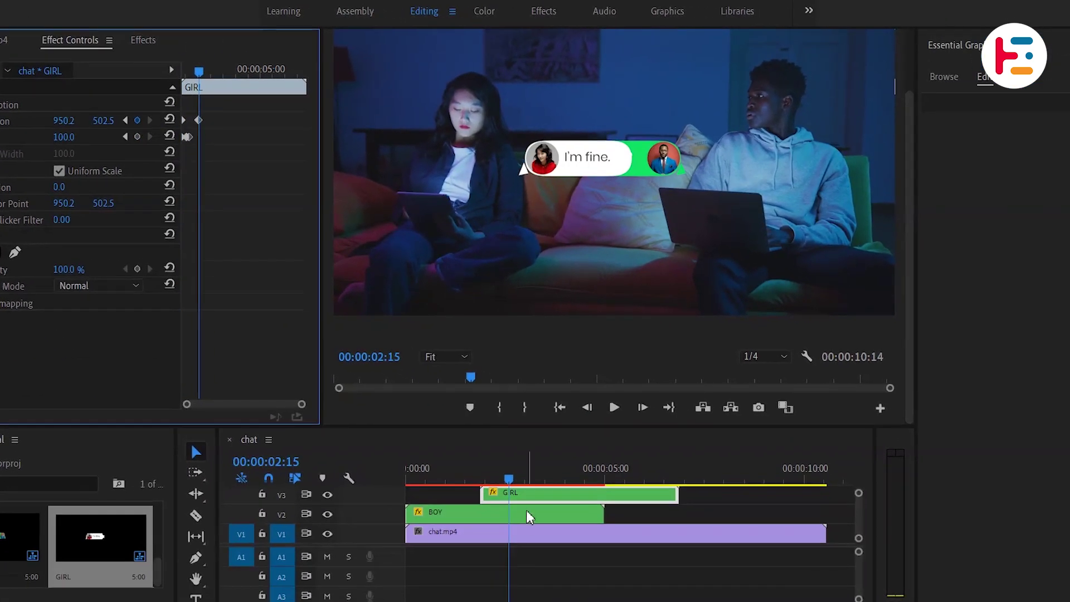
left_click(524, 516)
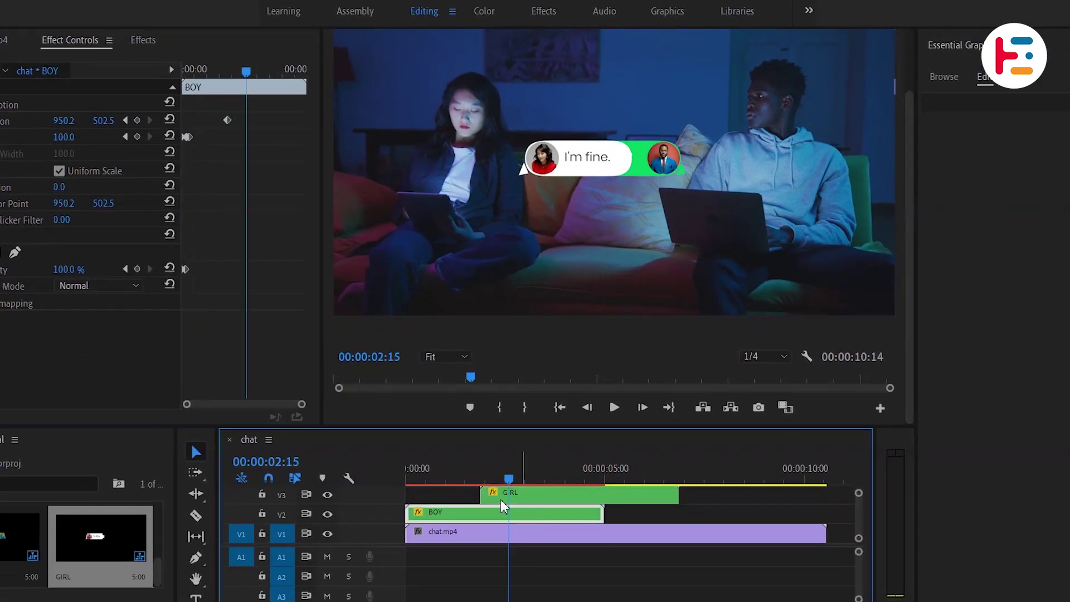
left_click_drag(104, 120, 7, 120)
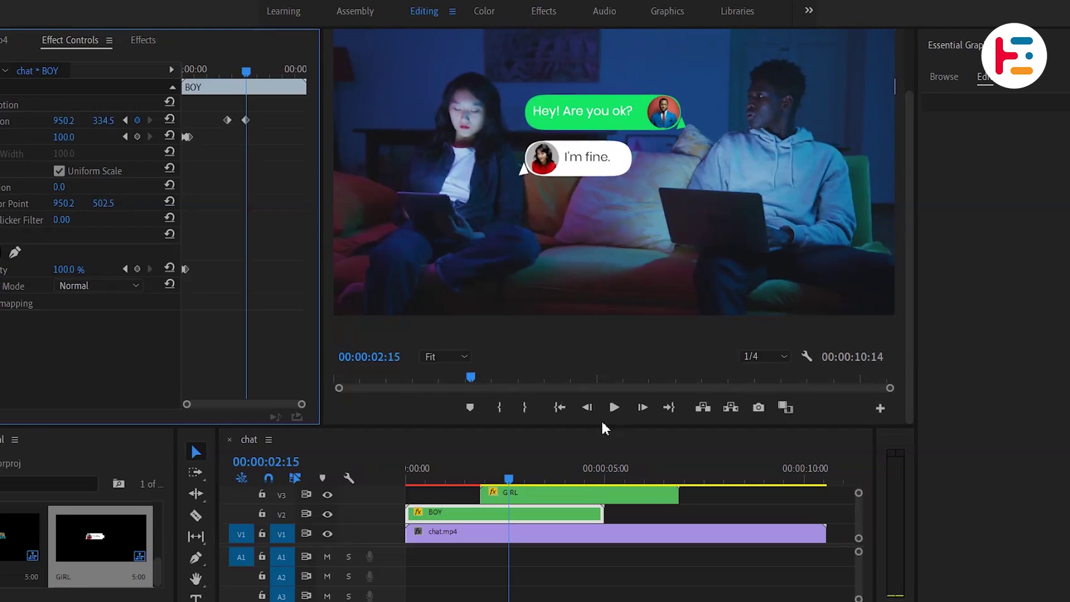
- Copy the p2.png and text clips from the BOY sequence into chat after the GIRL clip, and change the text to "That's good."
double_click(514, 517)
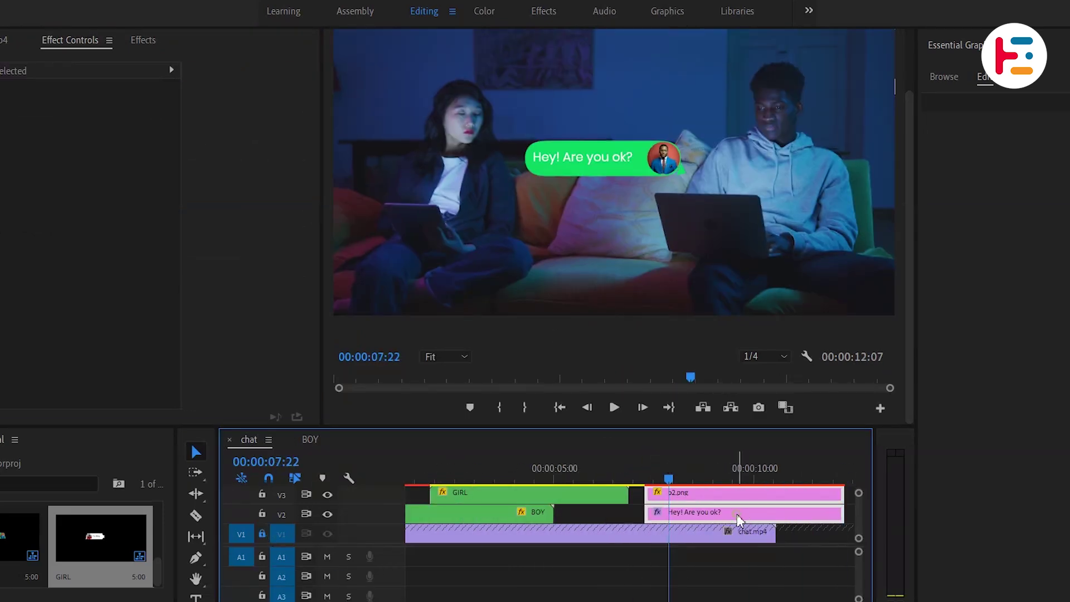
left_click(579, 164)
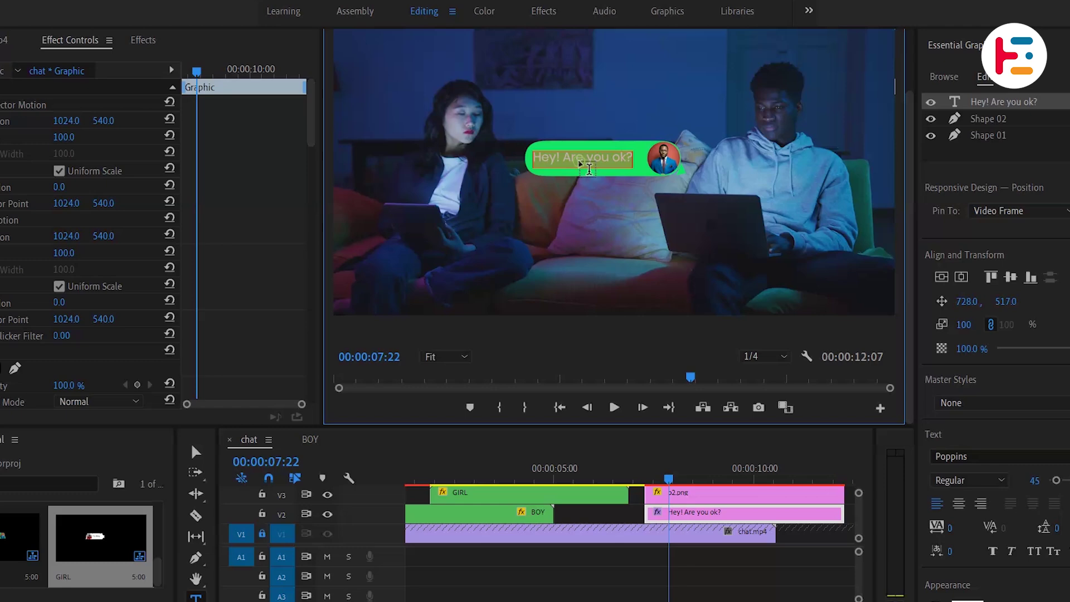
type(".v")
- Shorten the green bubble to fit "That's good." and nest its clips into a sequence named BOY REPLY
left_click(542, 163)
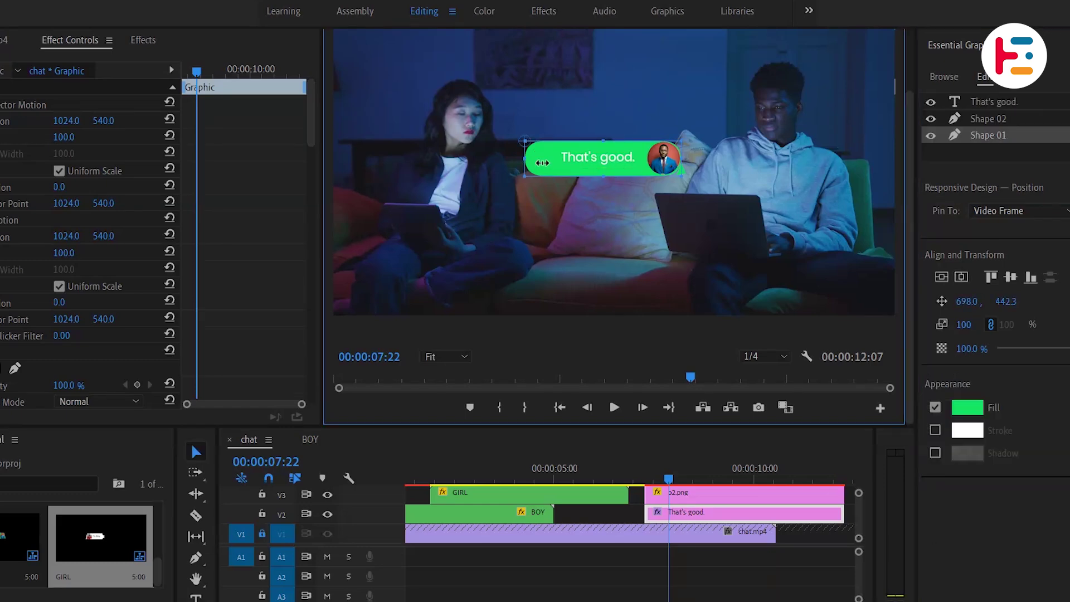
right_click(714, 501)
left_click(580, 334)
key("Return")
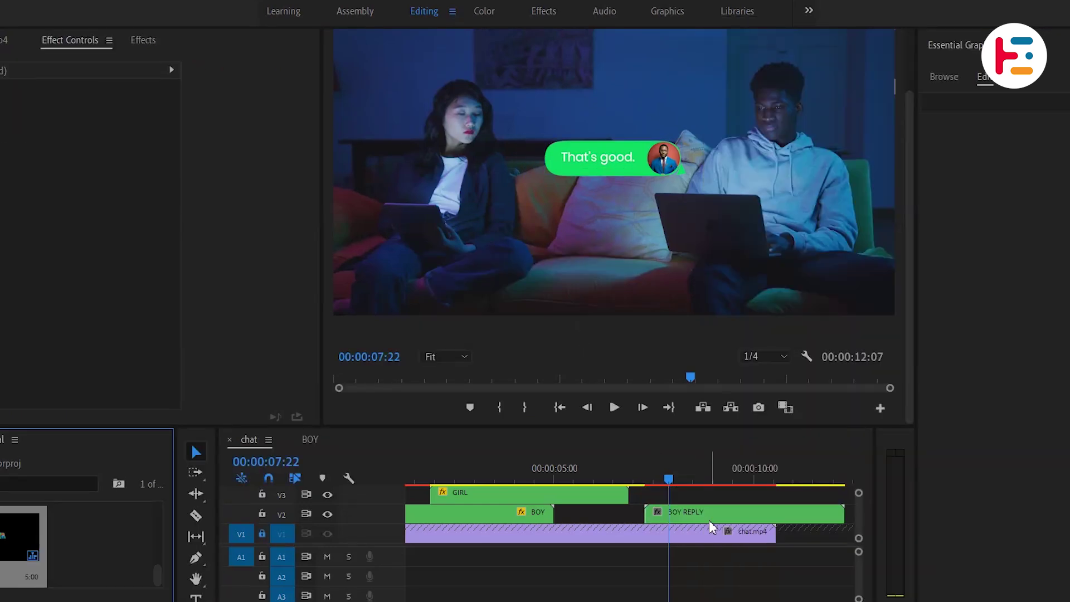
- Move the BOY REPLY clip to the track above GIRL, and extend the message clips to the end of chat.mp4
left_click_drag(430, 314, 259, 273)
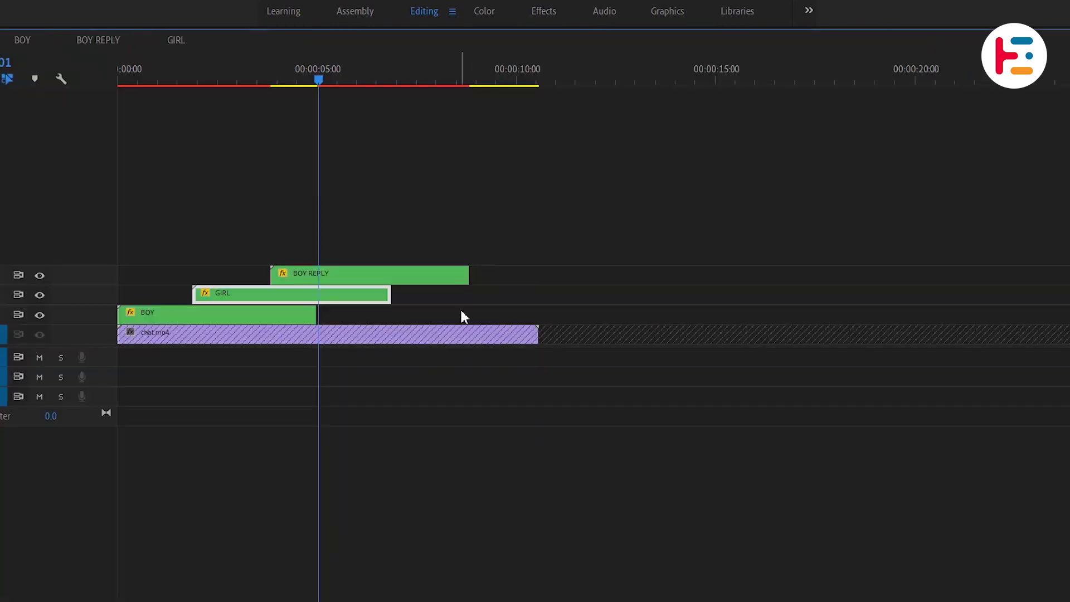
left_click_drag(464, 316, 545, 320)
left_click_drag(463, 272, 538, 272)
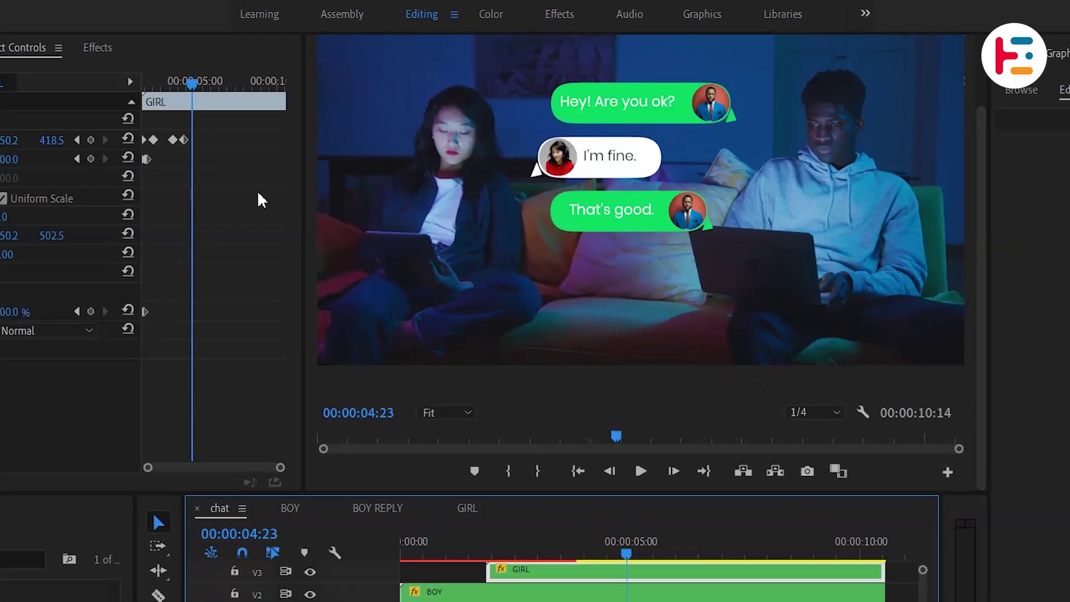
- Apply Ease Out to the BOY clip's first and third Position keyframes and Ease In to the second and fourth
left_click(560, 123)
right_click(609, 176)
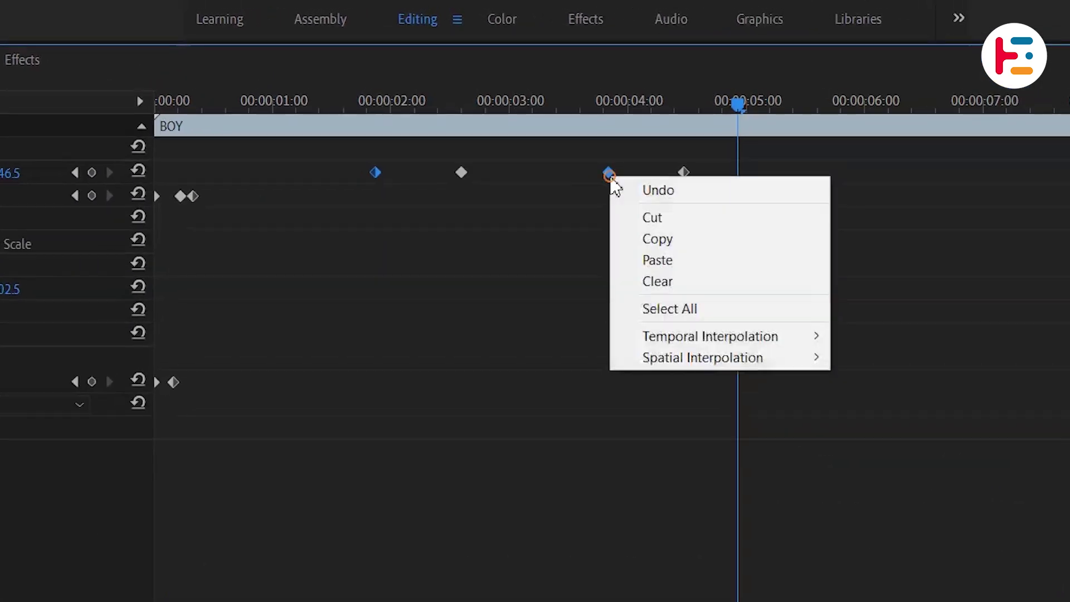
mouse_move(785, 342)
left_click(941, 483)
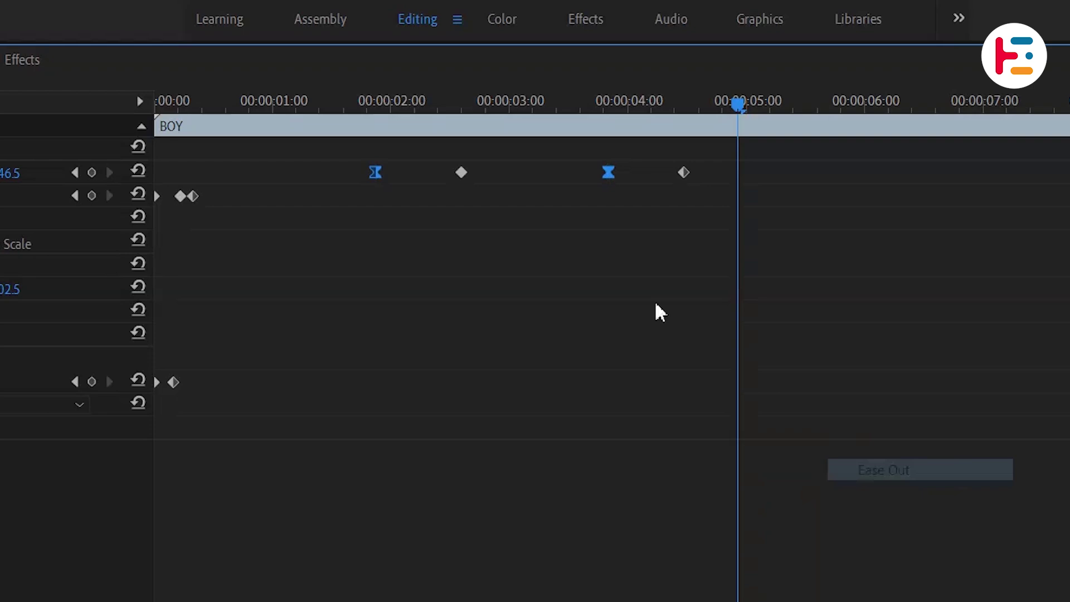
right_click(687, 174)
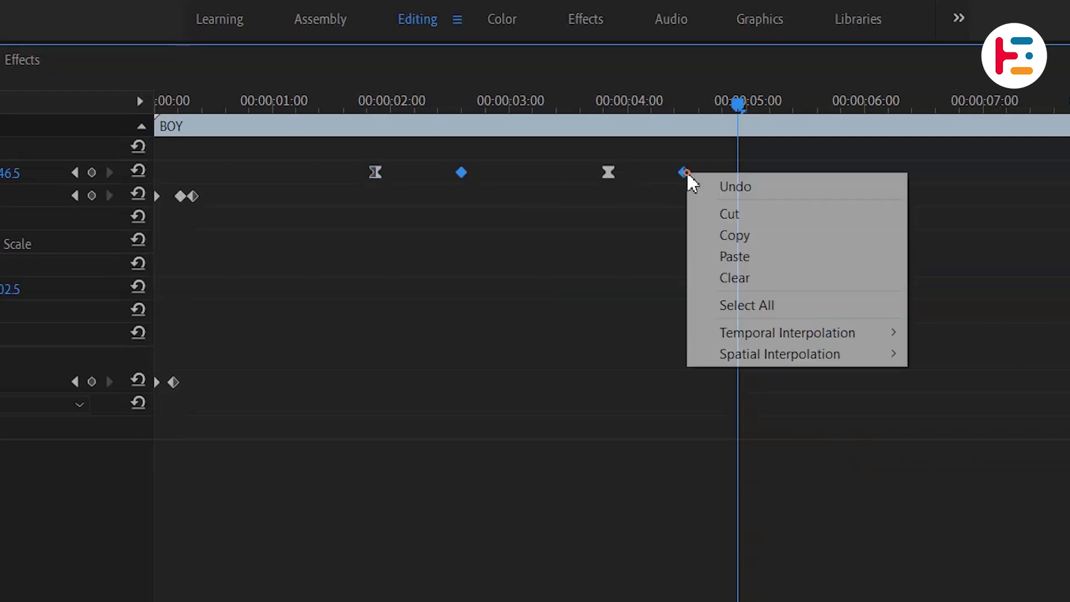
mouse_move(817, 344)
left_click(984, 452)
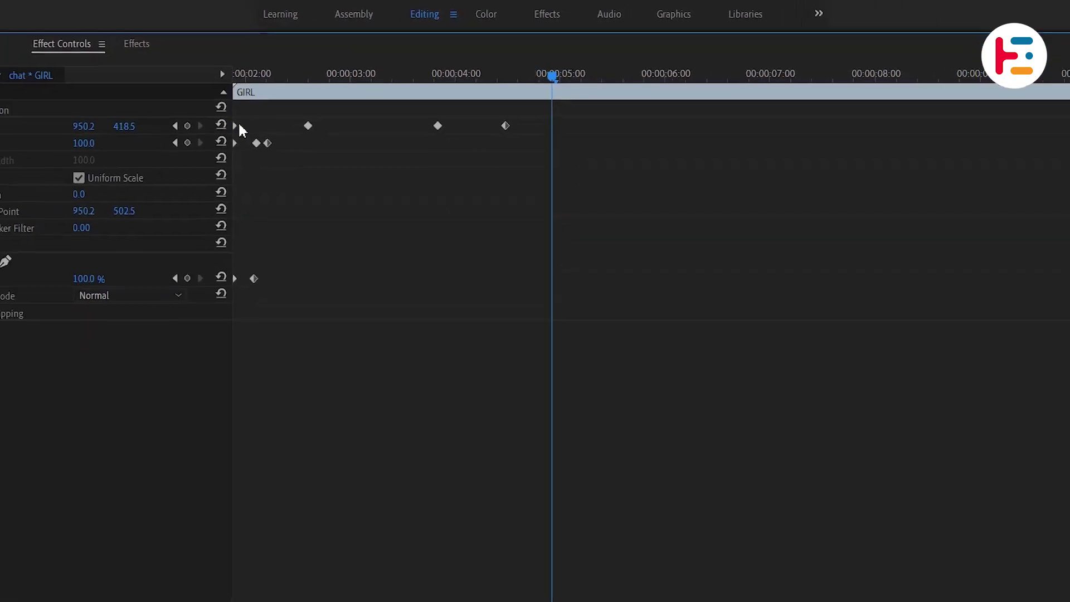
- Apply Ease Out to the GIRL clip's first and third Position keyframes and Ease In to the second and fourth
right_click(435, 171)
mouse_move(605, 334)
left_click(675, 331)
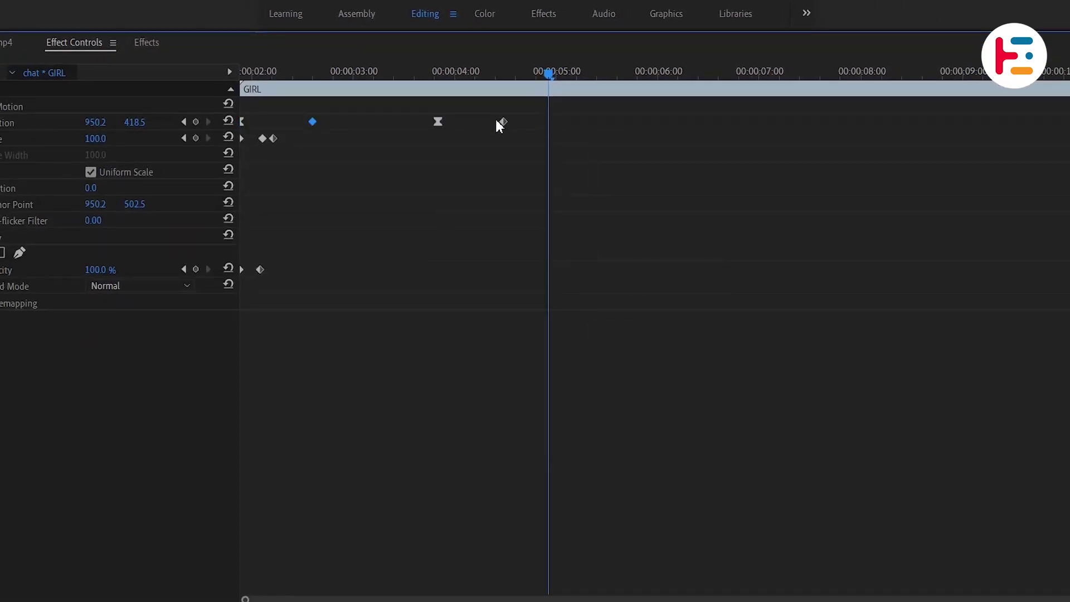
right_click(503, 122)
left_click(717, 318)
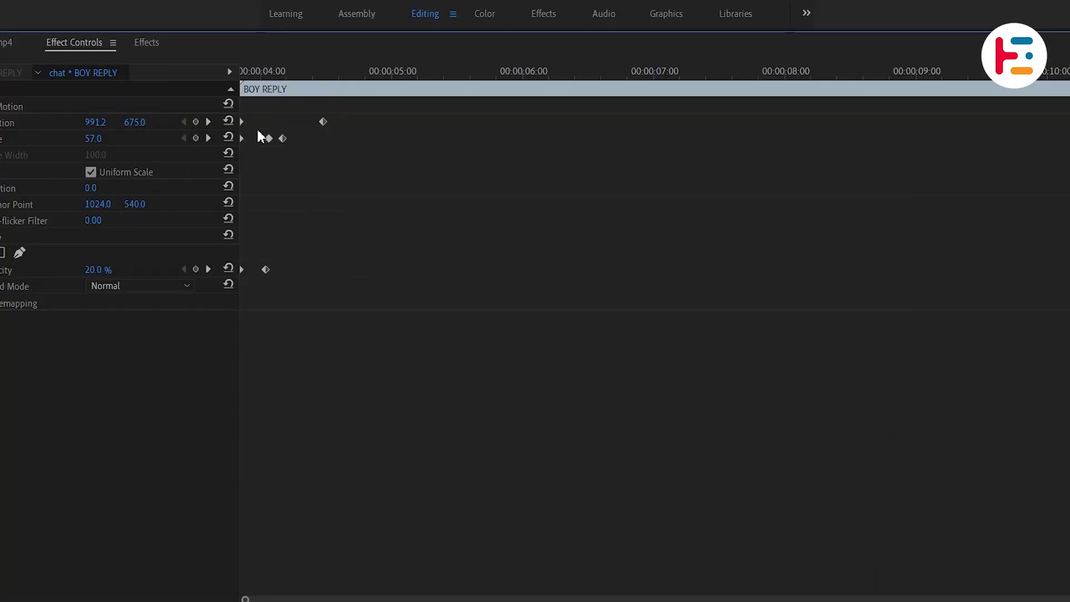
- Apply Ease Out to the BOY REPLY clip's first Position keyframe and Ease In to its last one
right_click(243, 124)
mouse_move(371, 239)
left_click(323, 120)
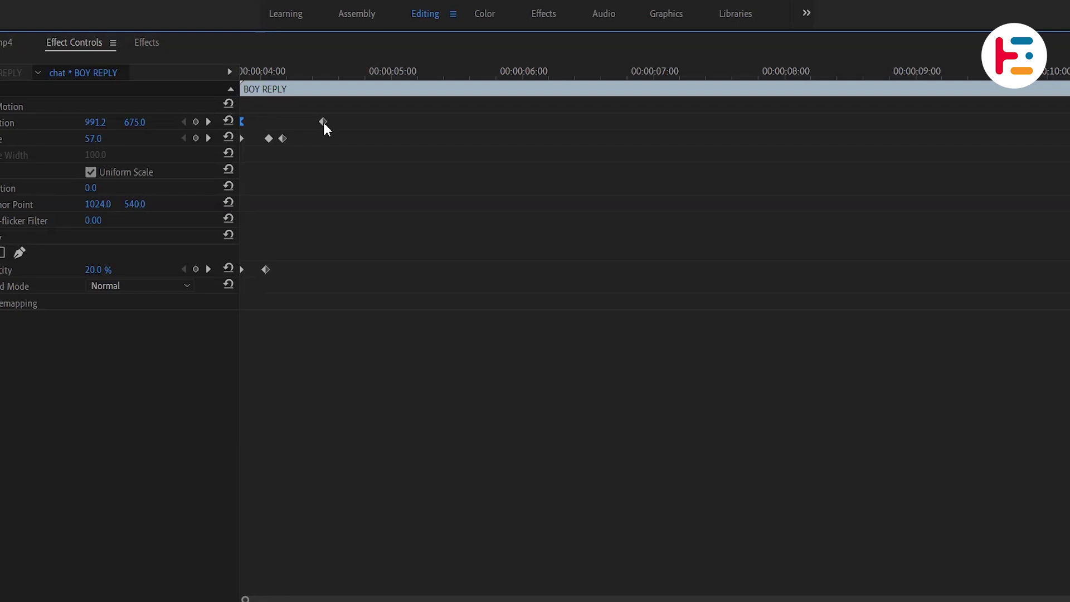
right_click(323, 120)
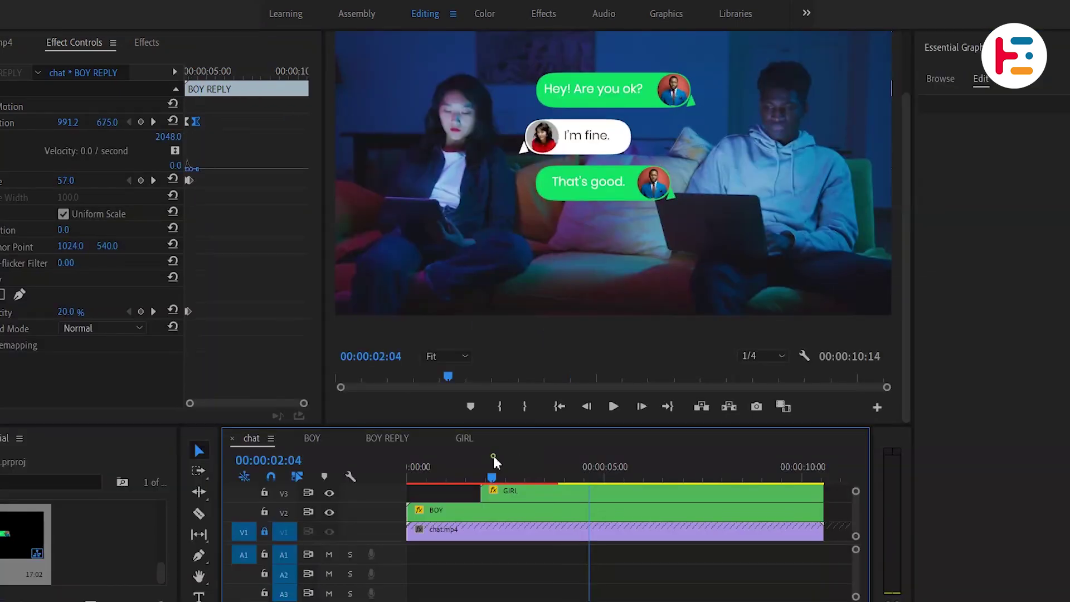
- Place a sound effect on the first audio track beneath the message clips and play the sequence
left_click_drag(493, 457, 370, 496)
key("space")
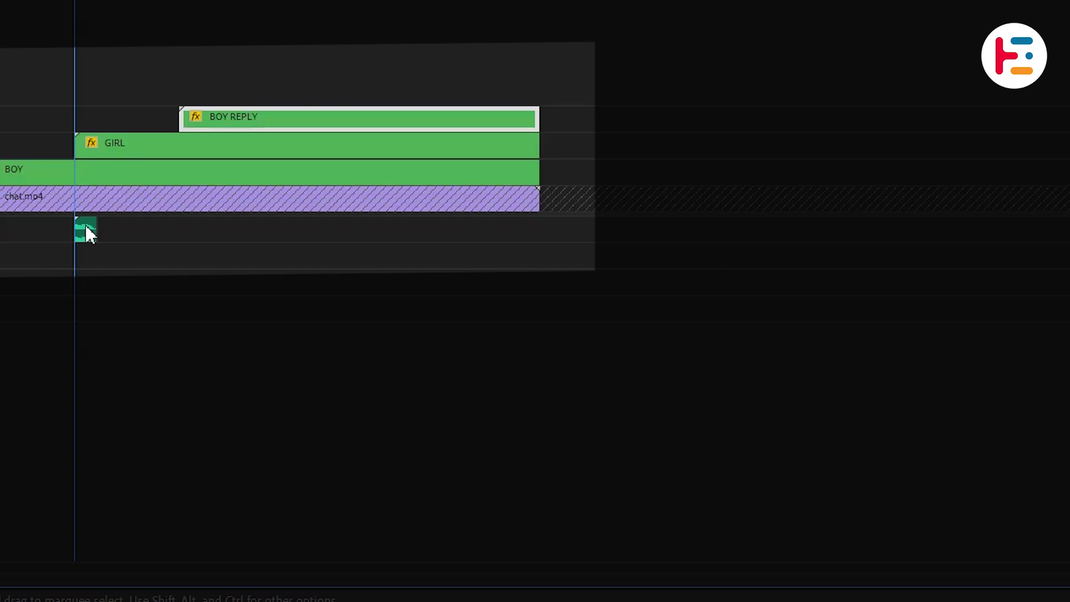